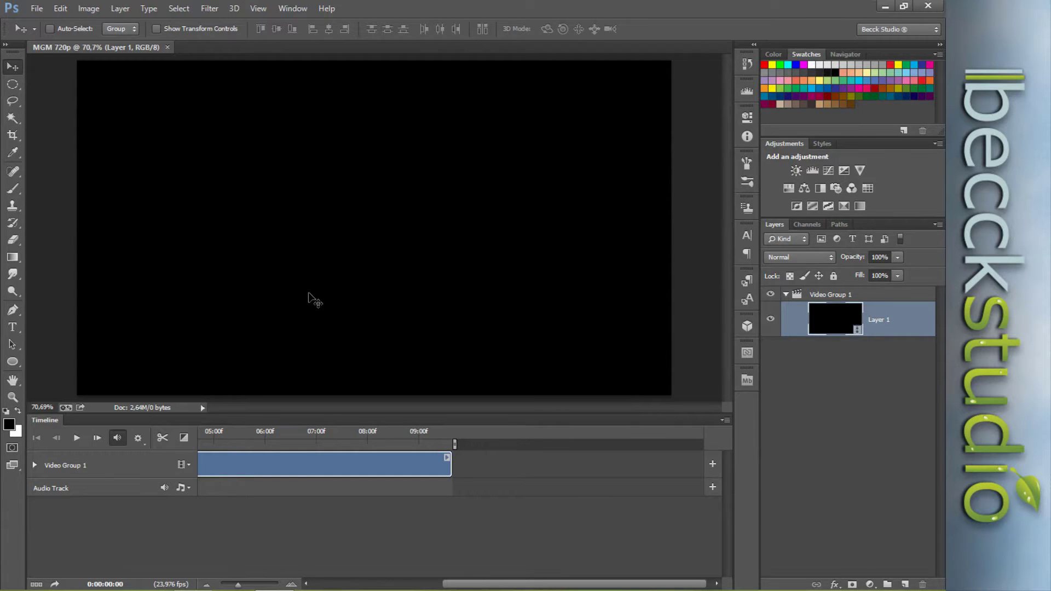
Step: Play the MGM lion logo clip from Video Group 1 in the Timeline
{"action": "left_click", "coordinate": [75, 440]}
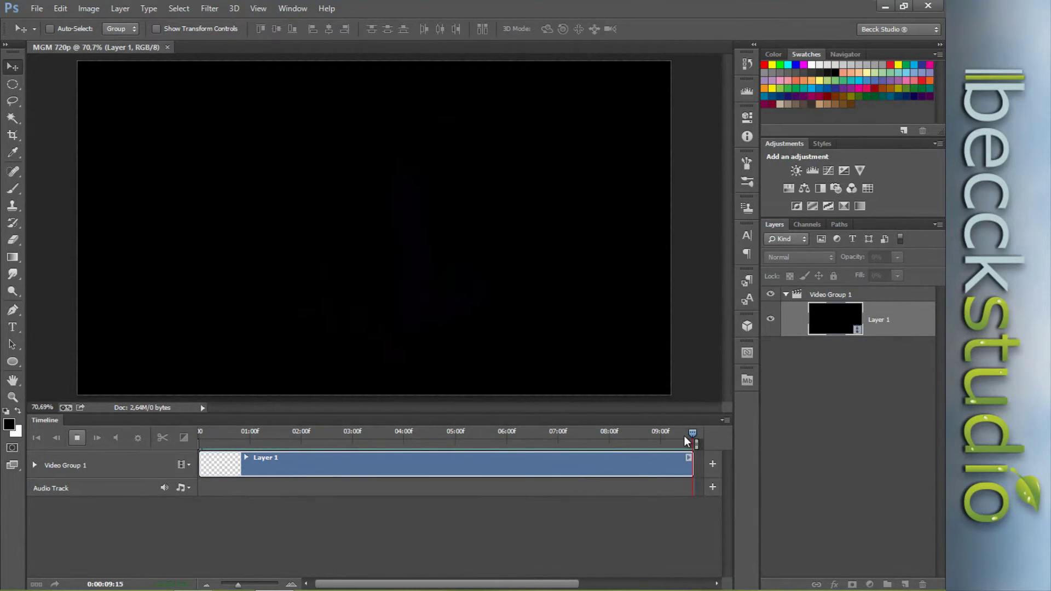
Step: Scrub Layer 1's fade-in and lion frames, parking the playhead at 00:00:02:00
{"action": "left_click_drag", "start_coordinate": [690, 435], "coordinate": [196, 448]}
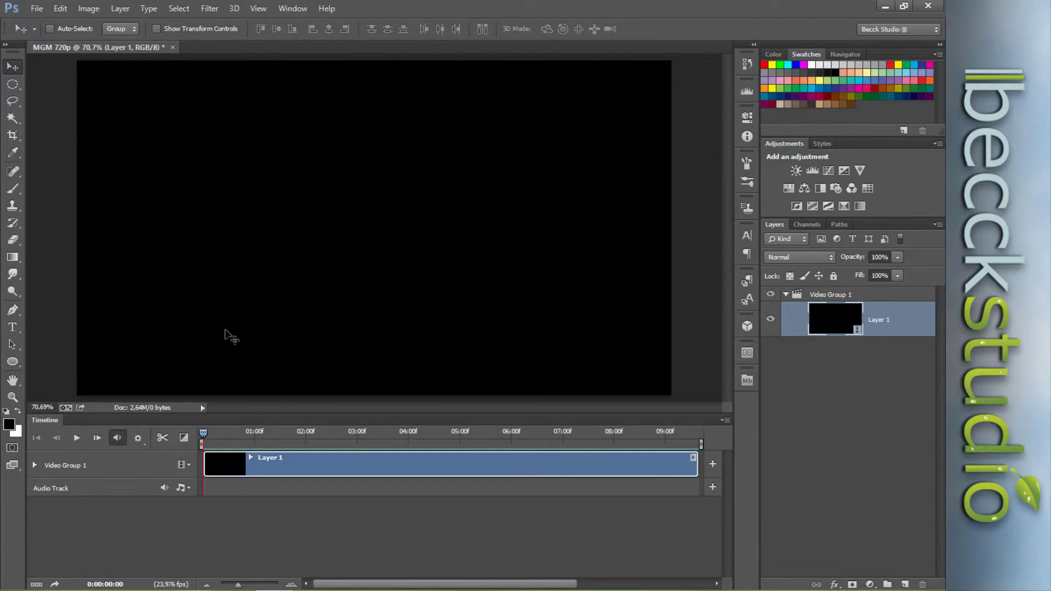
{"action": "left_click_drag", "start_coordinate": [203, 436], "coordinate": [387, 434]}
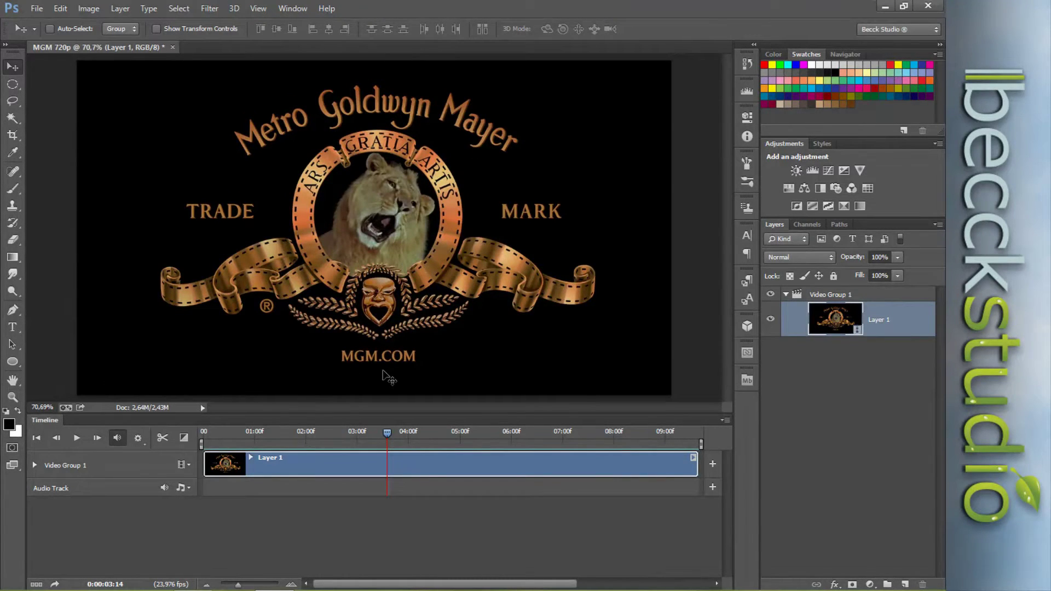
{"action": "mouse_move", "coordinate": [387, 435]}
{"action": "left_mouse_down"}
{"action": "mouse_move", "coordinate": [225, 433]}
{"action": "mouse_move", "coordinate": [396, 435]}
{"action": "left_mouse_up"}
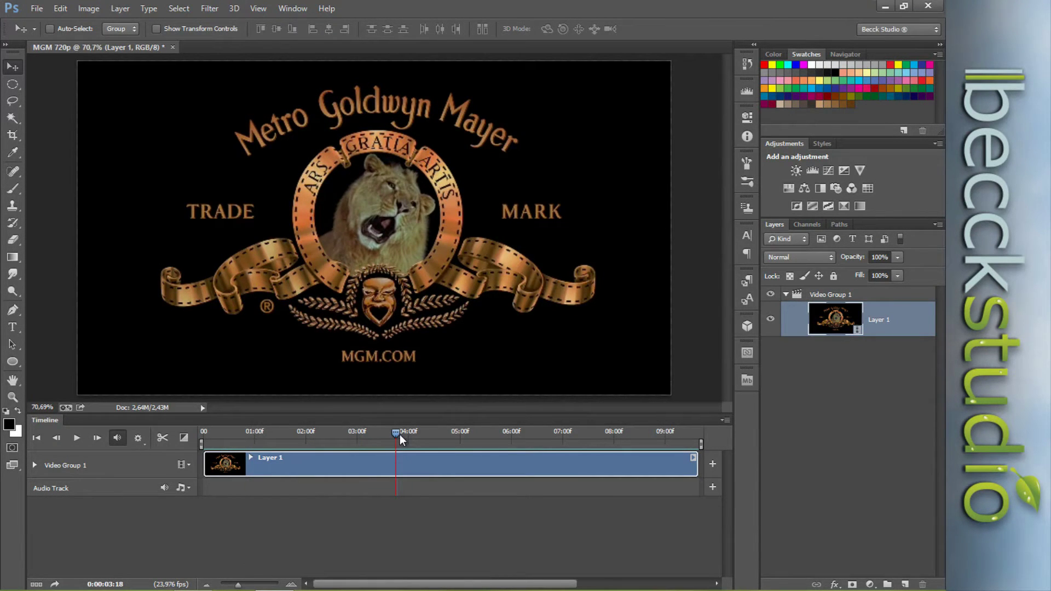
{"action": "left_click_drag", "start_coordinate": [399, 435], "coordinate": [423, 431]}
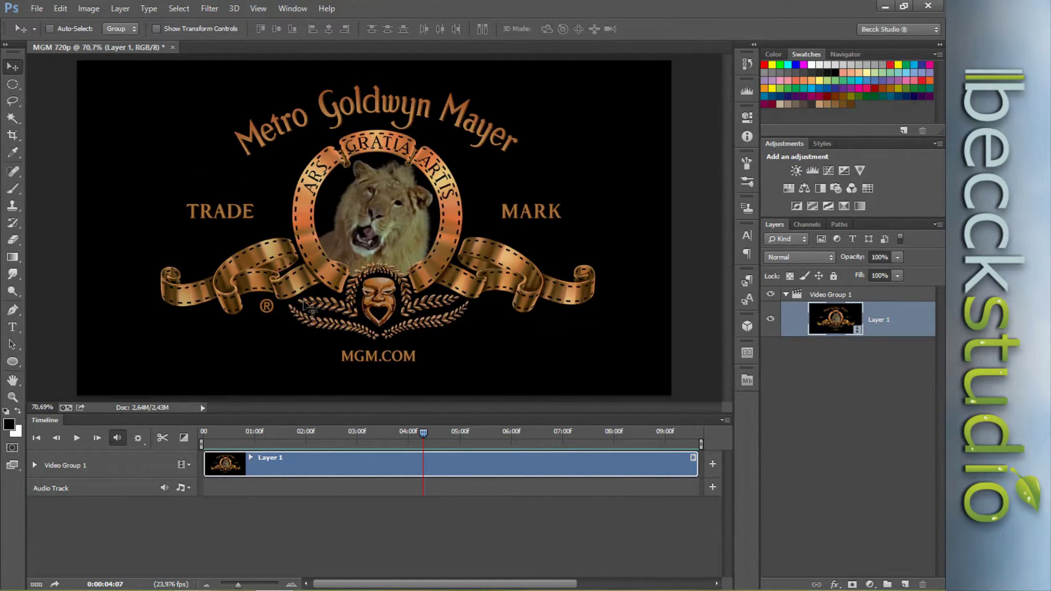
{"action": "left_click_drag", "start_coordinate": [423, 434], "coordinate": [277, 443]}
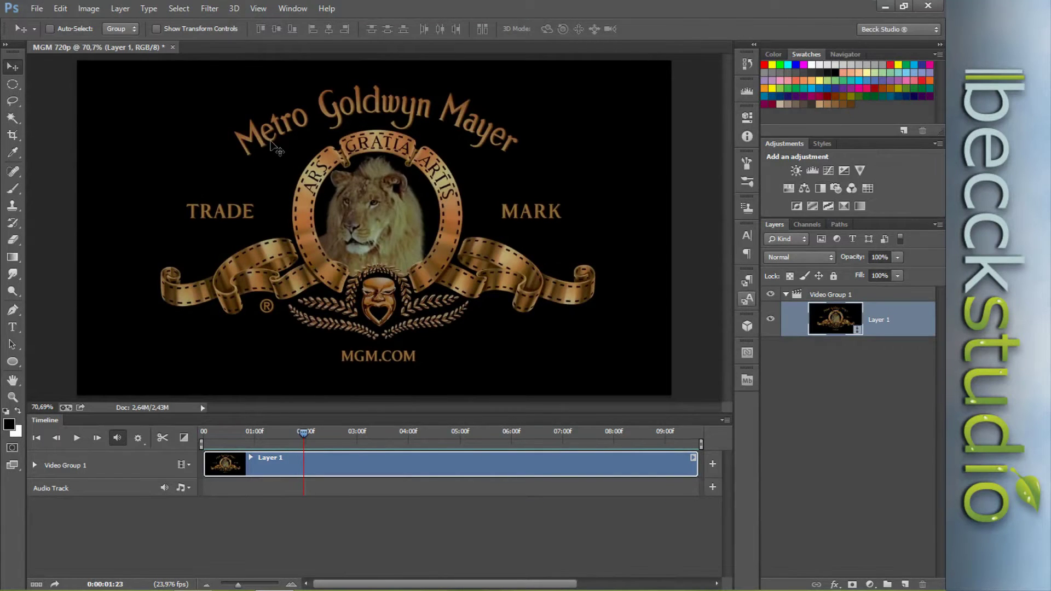
{"action": "left_click_drag", "start_coordinate": [297, 434], "coordinate": [290, 432]}
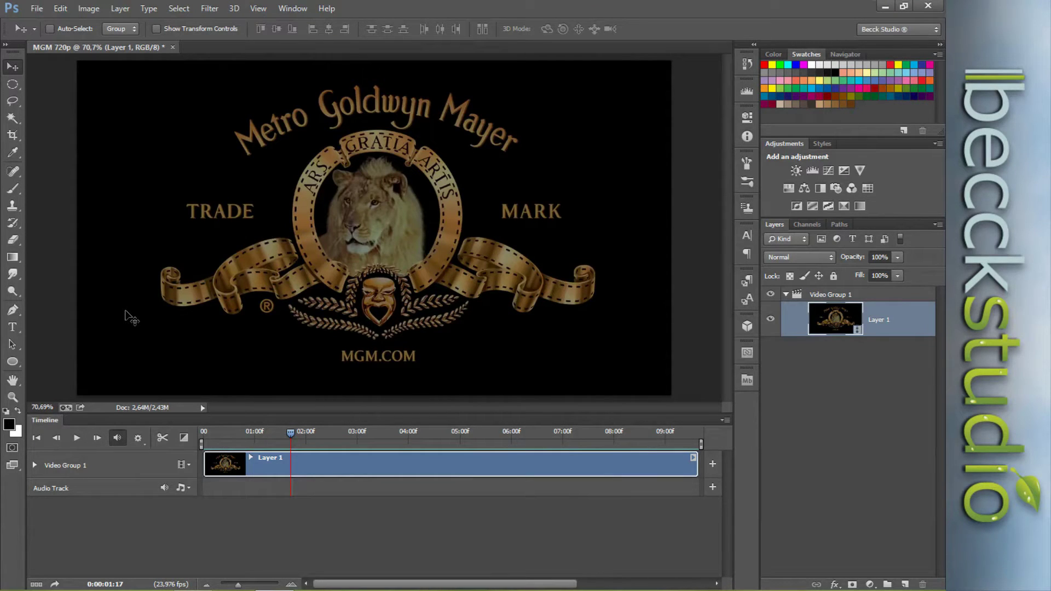
{"action": "key", "text": "space"}
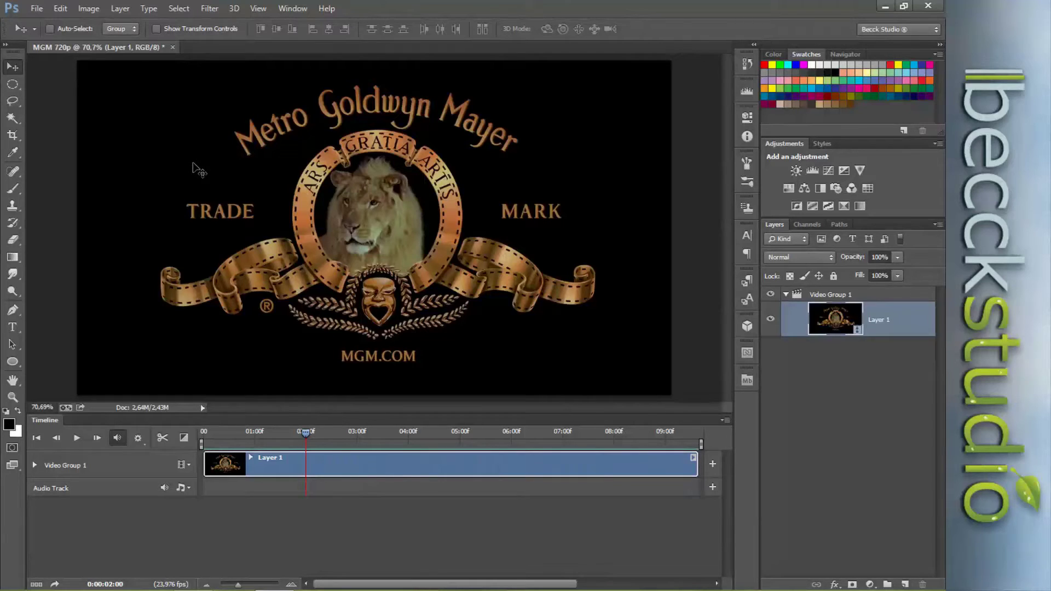
Step: Step forward through the lion animation to 00:00:04:22
{"action": "key", "text": "space"}
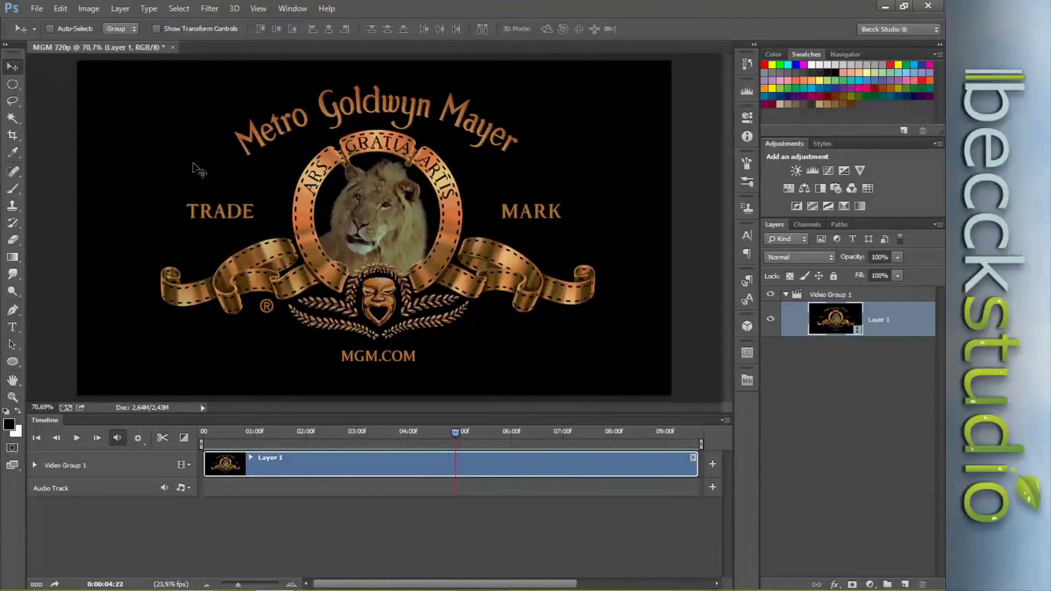
Step: Step back through the clip to the black opening frame at 00:00:00:00
{"action": "key", "text": "Left"}
{"action": "key", "text": "Left"}
{"action": "key", "text": "Left"}
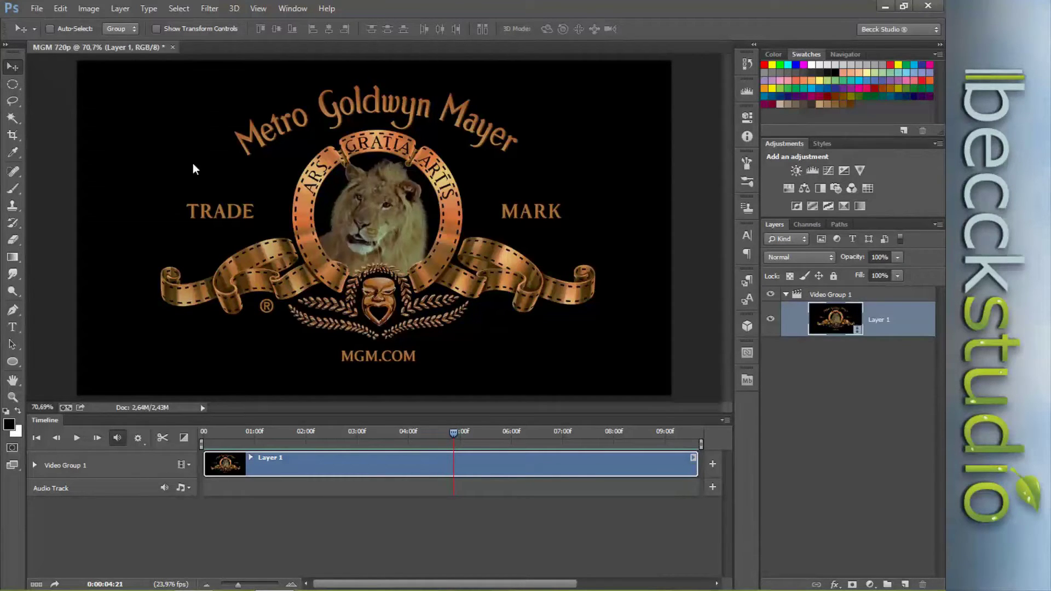
{"action": "key", "text": "Left"}
{"action": "key", "text": "Left"}
{"action": "key", "text": "Left"}
{"action": "key", "text": "Left"}
{"action": "key", "text": "Left"}
{"action": "key", "text": "Left"}
{"action": "key", "text": "Left"}
{"action": "key", "text": "Left"}
{"action": "key", "text": "Left"}
{"action": "key", "text": "Left"}
{"action": "key", "text": "Left"}
{"action": "key", "text": "Left"}
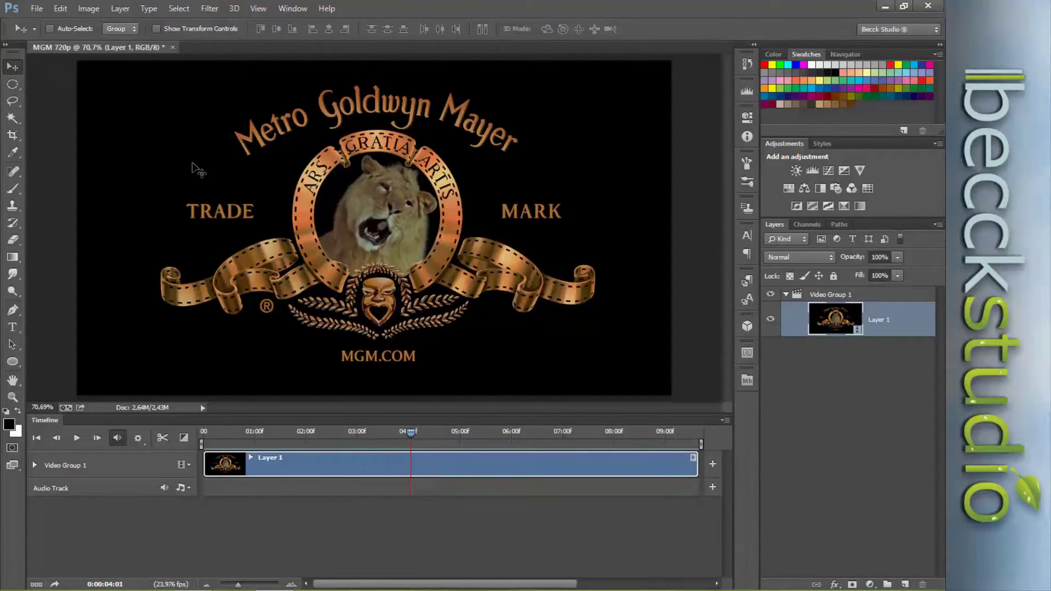
{"action": "key", "text": "Left"}
{"action": "key", "text": "Left"}
{"action": "key", "text": "Left"}
{"action": "key", "text": "Left"}
{"action": "key", "text": "Left"}
{"action": "key", "text": "Left"}
{"action": "key", "text": "Left"}
{"action": "key", "text": "Left"}
{"action": "key", "text": "Left"}
{"action": "key", "text": "Left"}
{"action": "key", "text": "Left"}
{"action": "key", "text": "Left"}
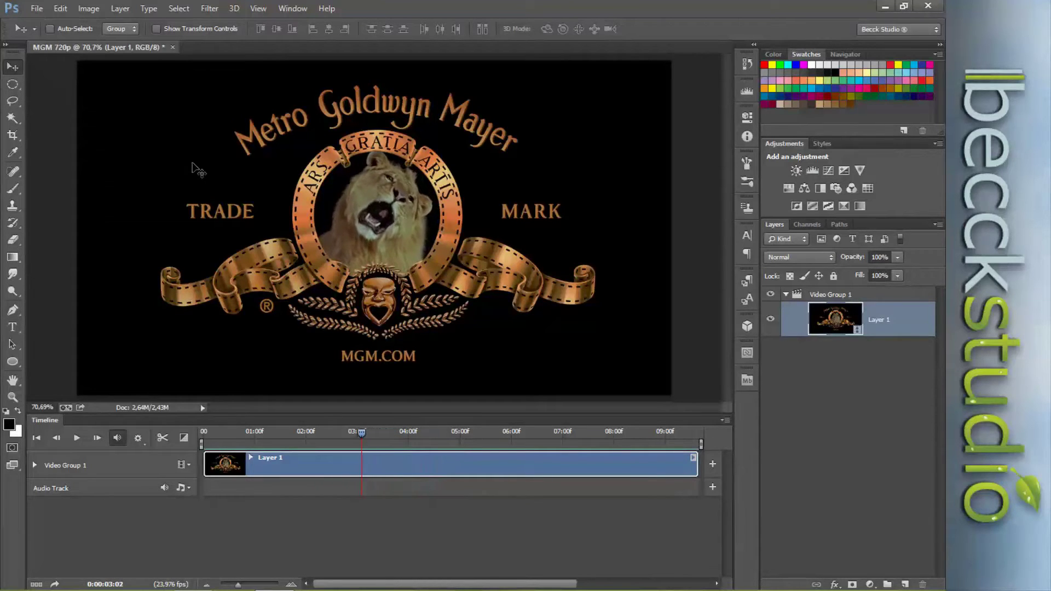
{"action": "key", "text": "Left"}
{"action": "key", "text": "Left"}
{"action": "key", "text": "Left"}
{"action": "key", "text": "Left"}
{"action": "key", "text": "Left"}
{"action": "key", "text": "Left"}
{"action": "key", "text": "Left"}
{"action": "key", "text": "Left"}
{"action": "key", "text": "Left"}
{"action": "key", "text": "Left"}
{"action": "key", "text": "Left"}
{"action": "key", "text": "Left"}
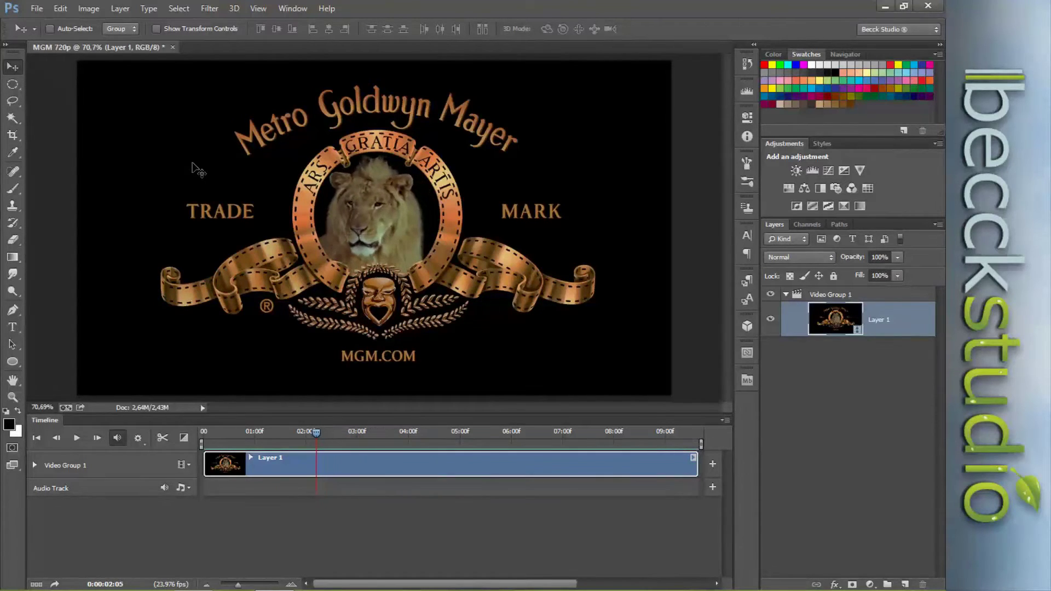
{"action": "key", "text": "Left"}
{"action": "key", "text": "Left"}
{"action": "key", "text": "Left"}
{"action": "key", "text": "Left"}
{"action": "key", "text": "Left"}
{"action": "key", "text": "Left"}
{"action": "key", "text": "Left"}
{"action": "key", "text": "Left"}
{"action": "key", "text": "Left"}
{"action": "key", "text": "Left"}
{"action": "key", "text": "Left"}
{"action": "key", "text": "Left"}
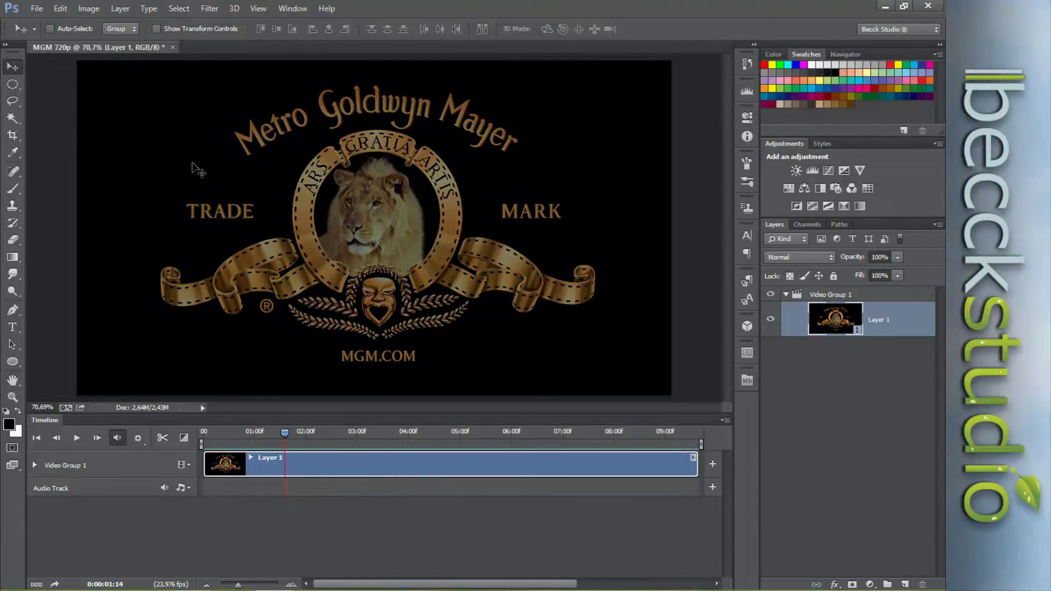
{"action": "key", "text": "Left"}
{"action": "key", "text": "Left"}
{"action": "key", "text": "Left"}
{"action": "key", "text": "Left"}
{"action": "key", "text": "Left"}
{"action": "key", "text": "Left"}
{"action": "key", "text": "Left"}
{"action": "key", "text": "Left"}
{"action": "key", "text": "Left"}
{"action": "key", "text": "Left"}
{"action": "key", "text": "Left"}
{"action": "key", "text": "Left"}
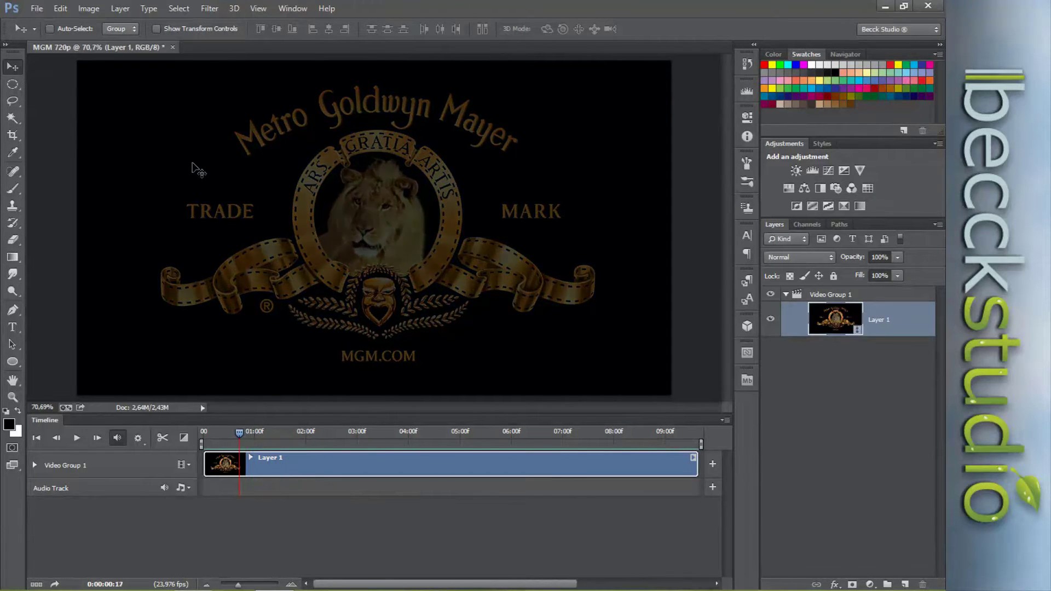
{"action": "key", "text": "Left"}
{"action": "key", "text": "Left"}
{"action": "key", "text": "Left"}
{"action": "key", "text": "Left"}
{"action": "key", "text": "Left"}
{"action": "key", "text": "Left"}
{"action": "key", "text": "Left"}
{"action": "key", "text": "Left"}
{"action": "key", "text": "Left"}
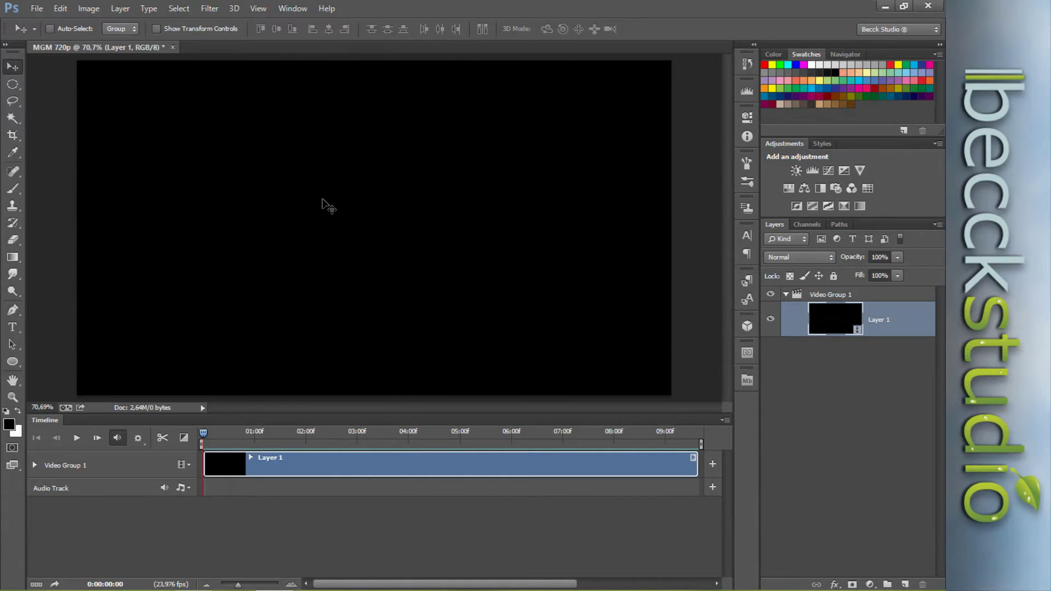
{"action": "key", "text": "Right"}
{"action": "key", "text": "Right"}
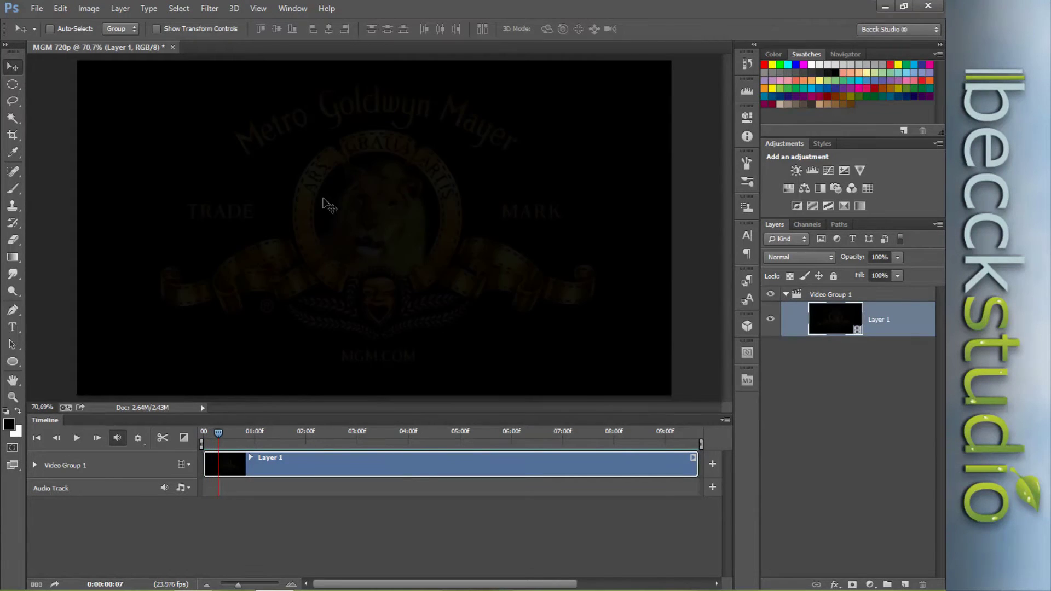
{"action": "key", "text": "space"}
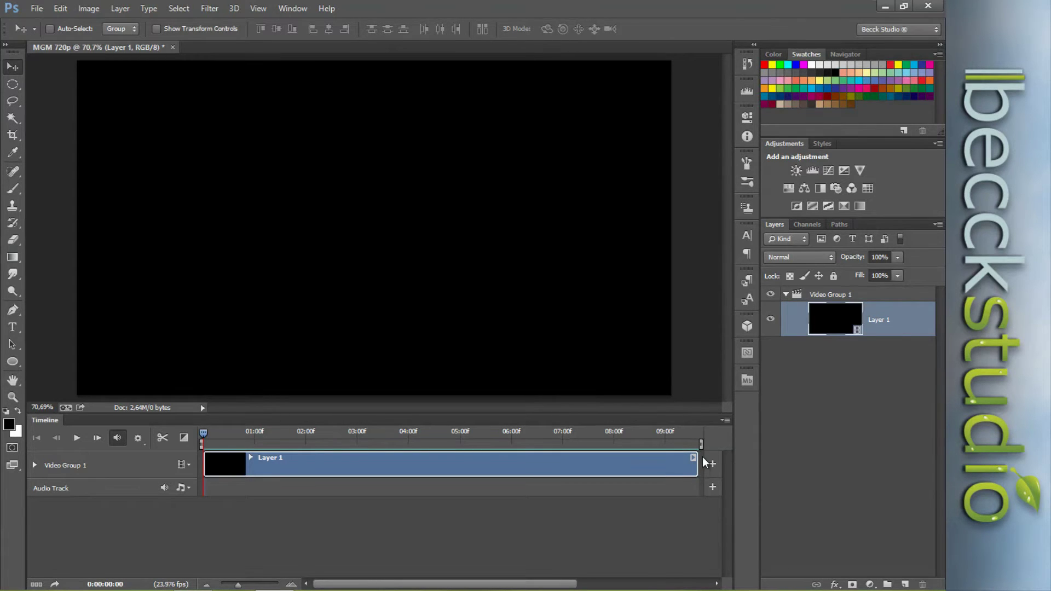
Step: Add an empty Video Group 2 track above Video Group 1 from the track menu
{"action": "mouse_move", "coordinate": [212, 433]}
{"action": "left_mouse_down"}
{"action": "mouse_move", "coordinate": [672, 452]}
{"action": "mouse_move", "coordinate": [672, 432]}
{"action": "mouse_move", "coordinate": [203, 443]}
{"action": "left_mouse_up"}
{"action": "left_click", "coordinate": [187, 466]}
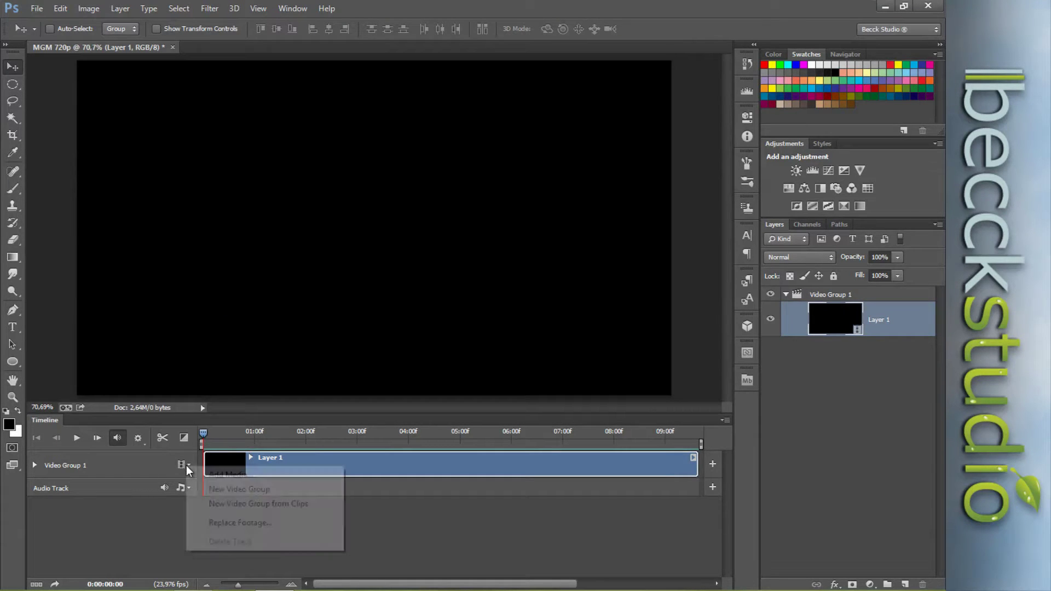
{"action": "left_click", "coordinate": [245, 491]}
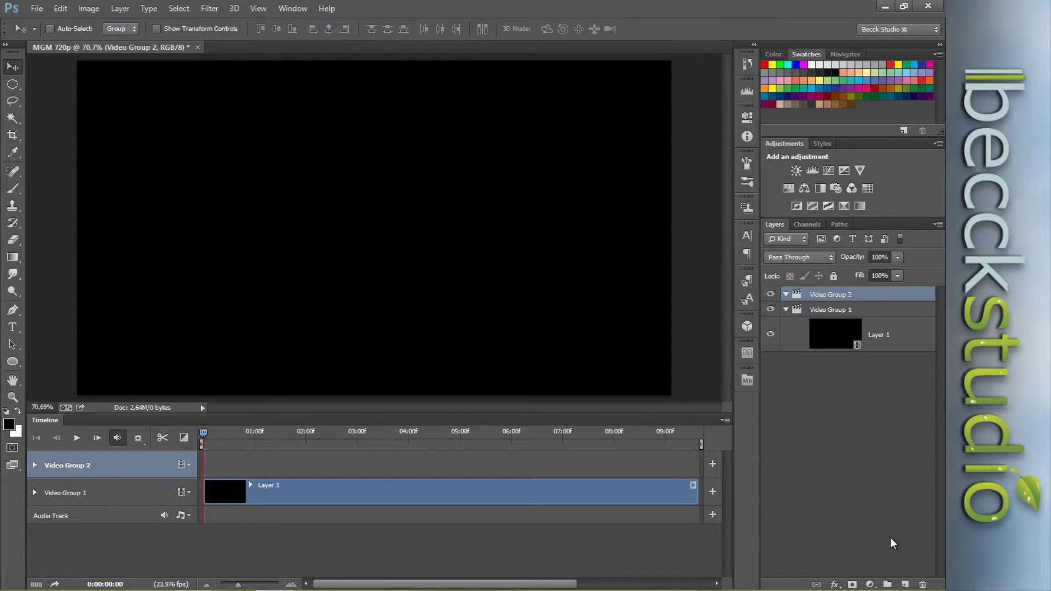
Step: Create an empty Layer 2 clip in Video Group 2, returning the playhead to 00:00:00:00
{"action": "left_click", "coordinate": [904, 584]}
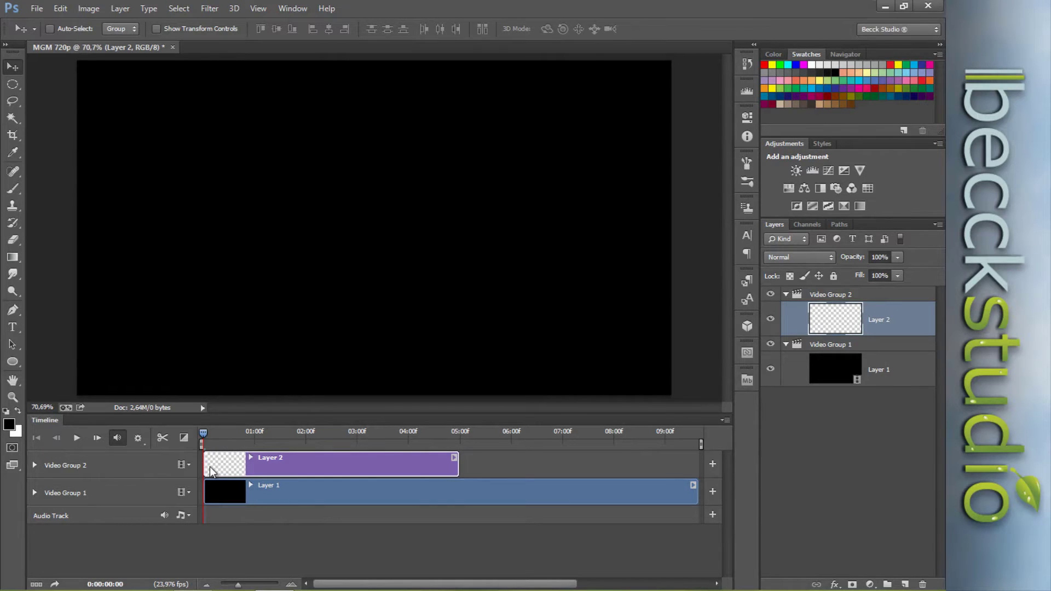
{"action": "mouse_move", "coordinate": [203, 438]}
{"action": "left_mouse_down"}
{"action": "mouse_move", "coordinate": [229, 435]}
{"action": "mouse_move", "coordinate": [199, 436]}
{"action": "left_mouse_up"}
{"action": "left_click_drag", "start_coordinate": [206, 433], "coordinate": [514, 439]}
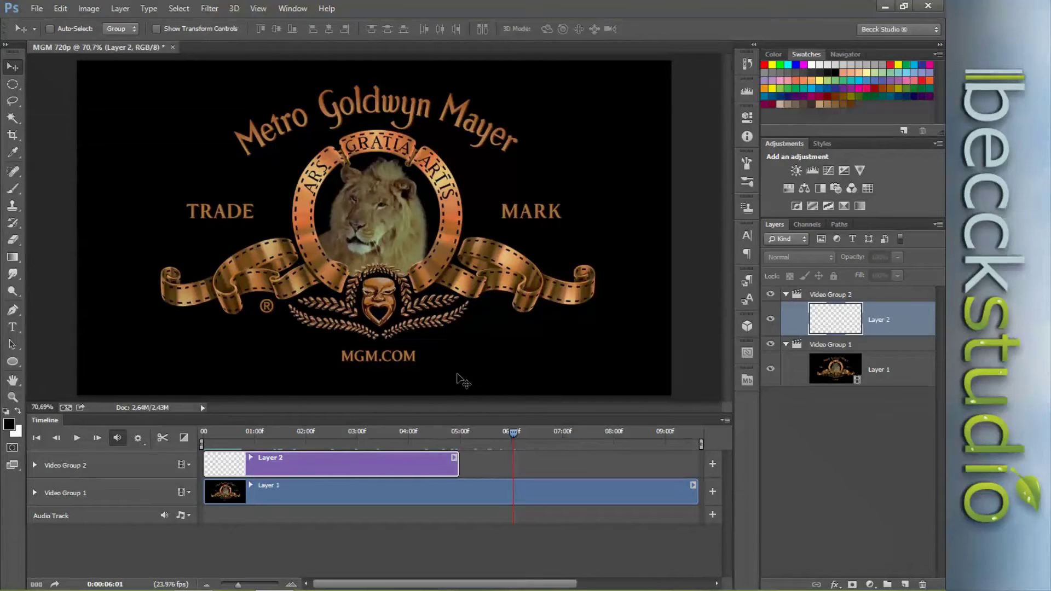
{"action": "key", "text": "Home"}
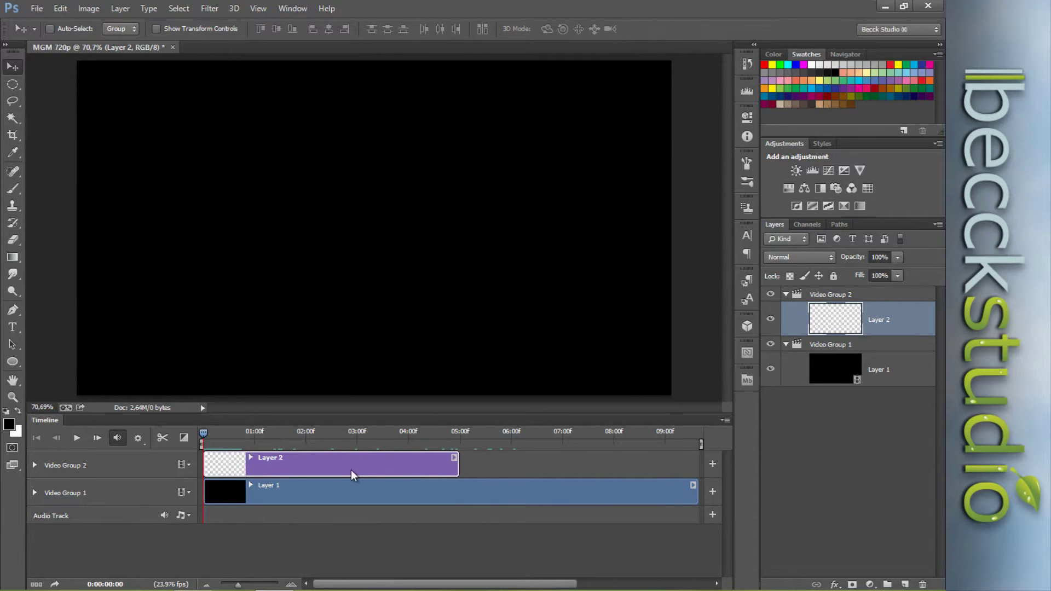
Step: Extend Layer 2's clip end to 09:16 so it matches Layer 1
{"action": "mouse_move", "coordinate": [457, 467]}
{"action": "left_mouse_down"}
{"action": "mouse_move", "coordinate": [398, 472]}
{"action": "mouse_move", "coordinate": [477, 475]}
{"action": "left_mouse_up"}
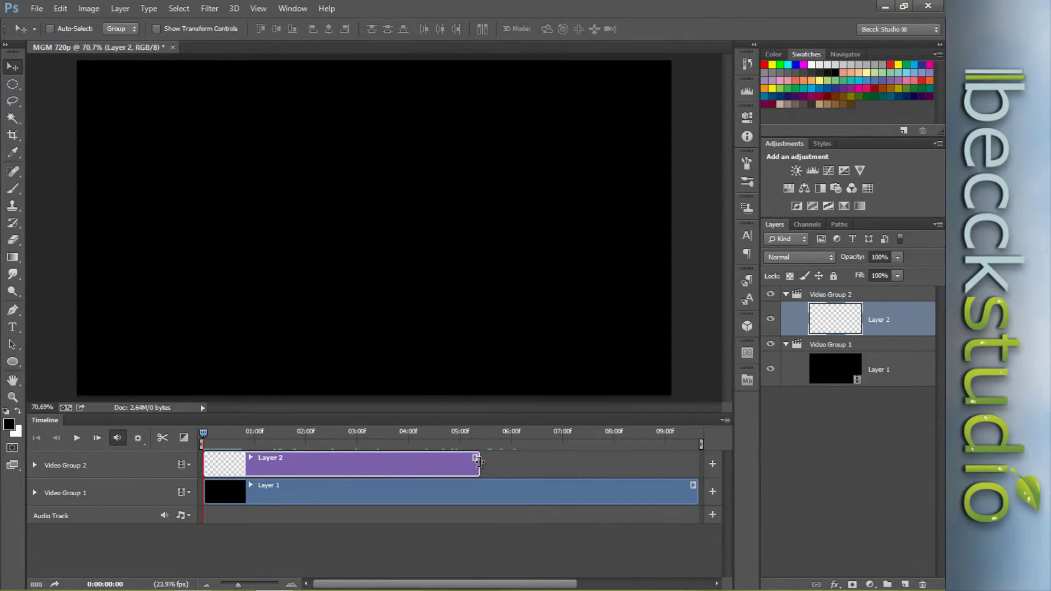
{"action": "left_click_drag", "start_coordinate": [474, 462], "coordinate": [693, 476]}
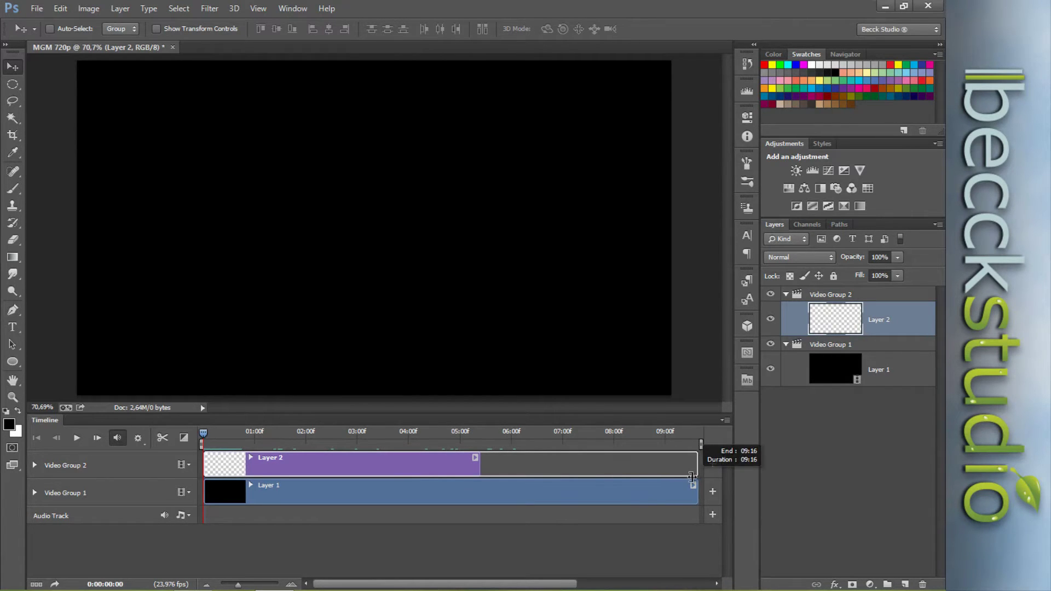
{"action": "mouse_move", "coordinate": [692, 476]}
{"action": "left_mouse_down"}
{"action": "mouse_move", "coordinate": [585, 468]}
{"action": "mouse_move", "coordinate": [696, 463]}
{"action": "left_mouse_up"}
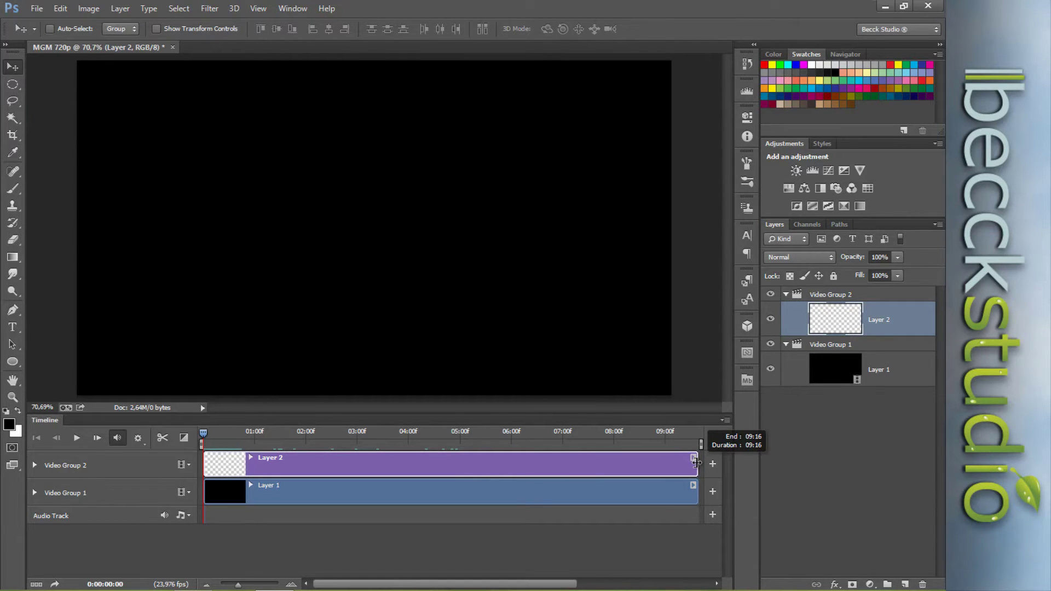
{"action": "left_click_drag", "start_coordinate": [696, 463], "coordinate": [696, 462]}
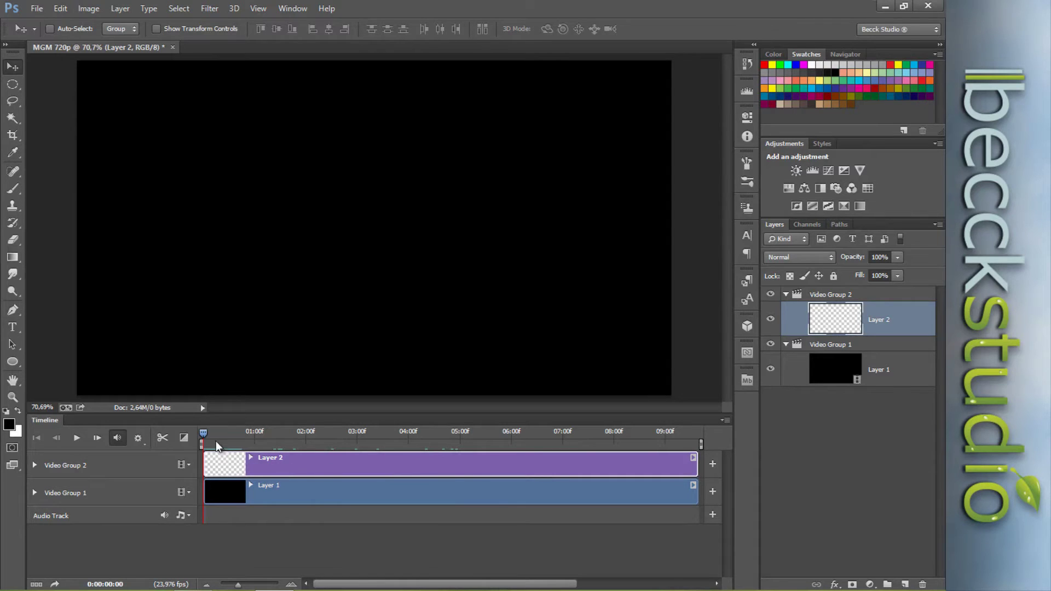
{"action": "mouse_move", "coordinate": [208, 432]}
{"action": "left_mouse_down"}
{"action": "mouse_move", "coordinate": [688, 442]}
{"action": "mouse_move", "coordinate": [203, 459]}
{"action": "mouse_move", "coordinate": [380, 425]}
{"action": "left_mouse_up"}
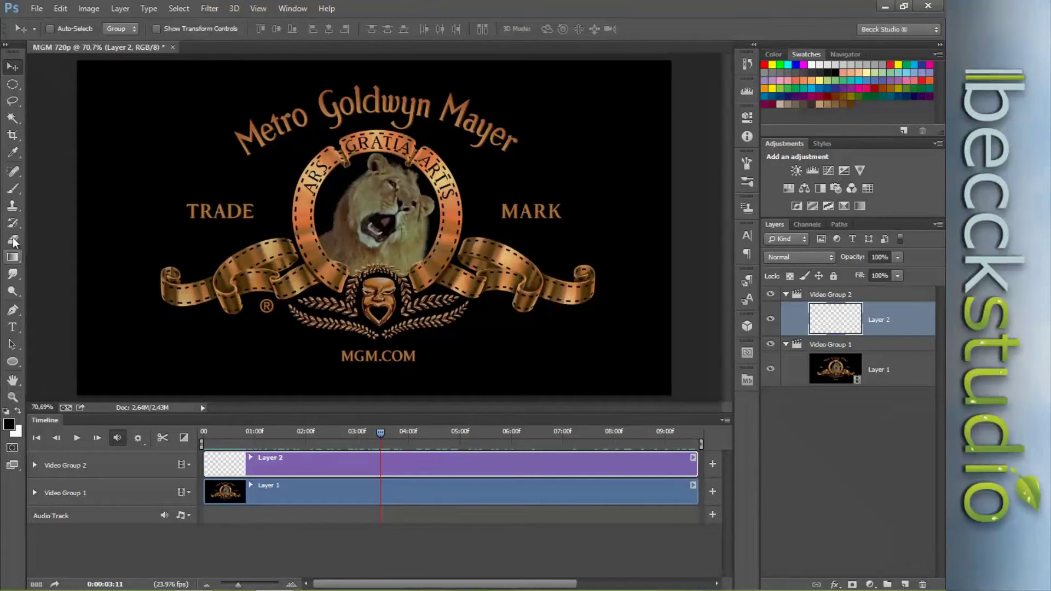
Step: Select the Brush tool with a 66 px, 100% hardness round tip
{"action": "left_click", "coordinate": [12, 189]}
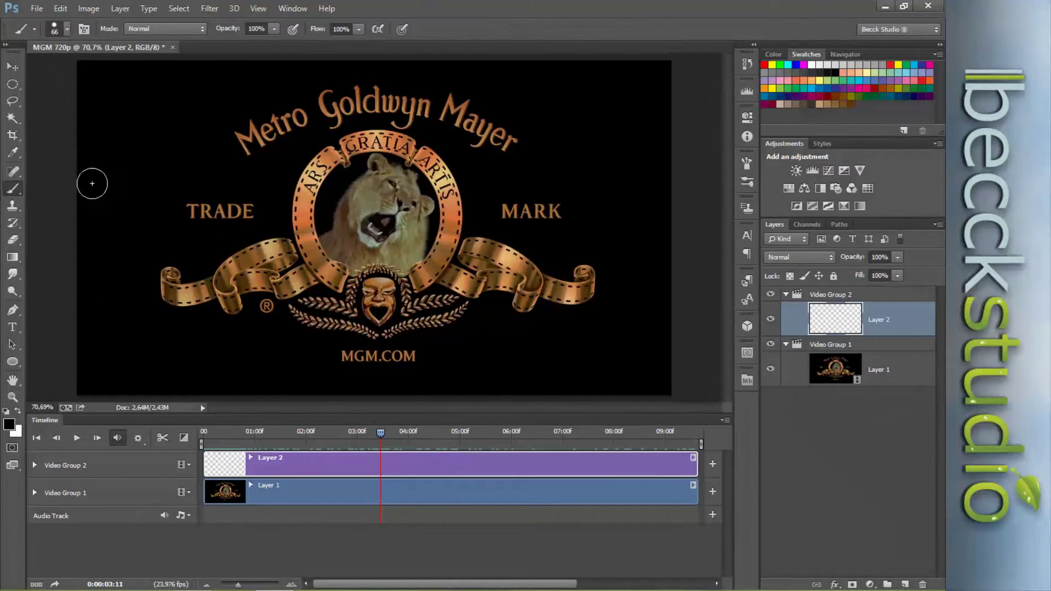
{"action": "right_click", "coordinate": [142, 160]}
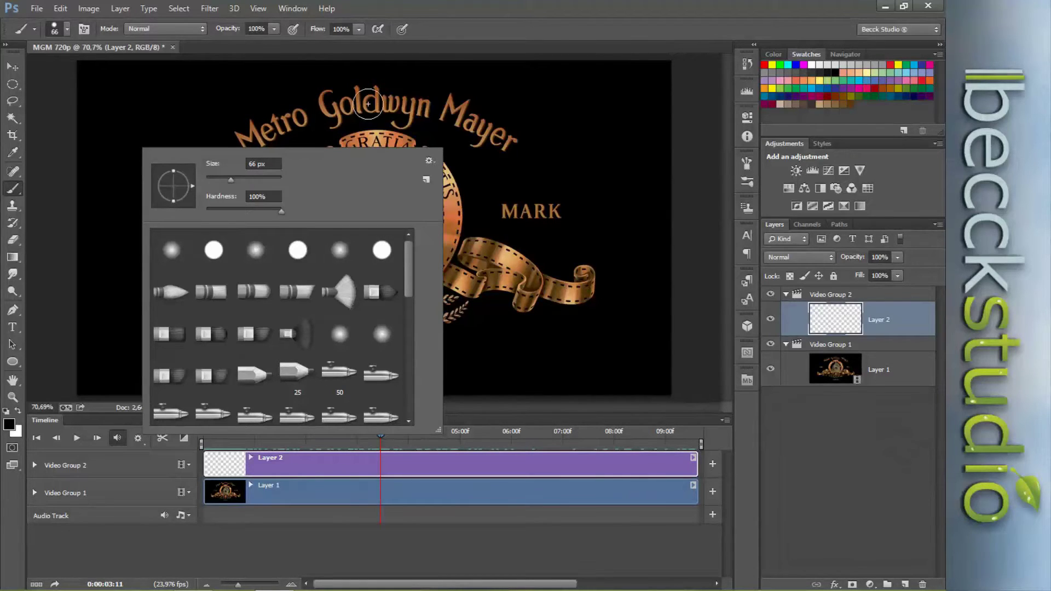
{"action": "left_click", "coordinate": [449, 33]}
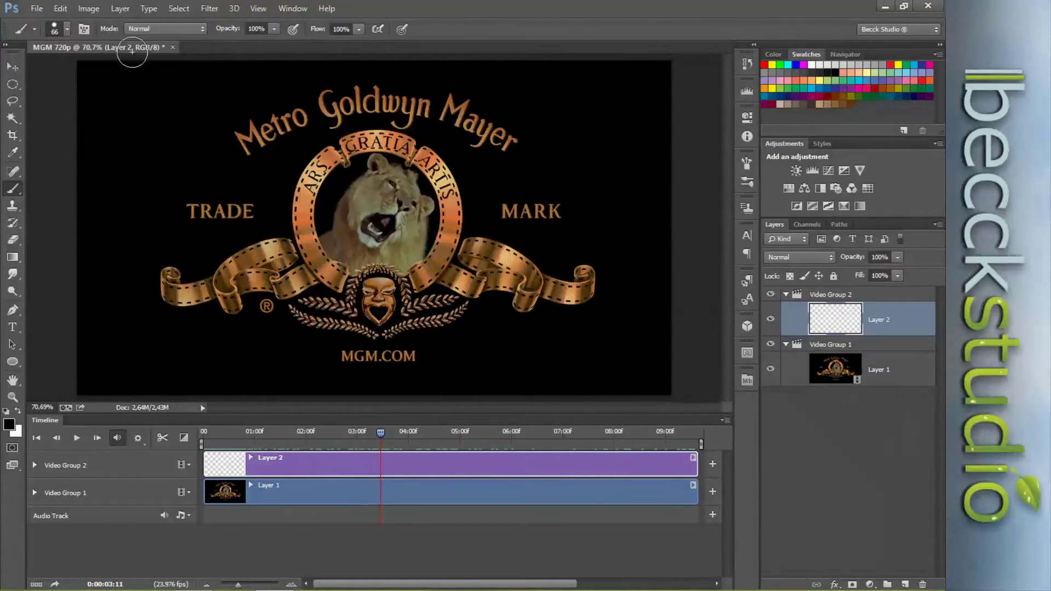
{"action": "left_click", "coordinate": [40, 9]}
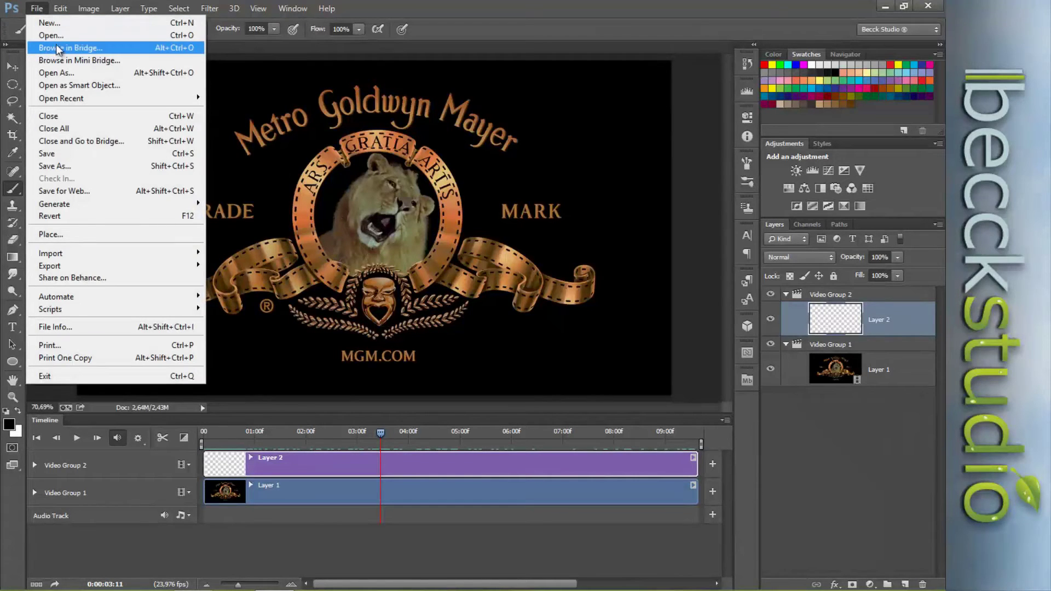
{"action": "left_click", "coordinate": [539, 31]}
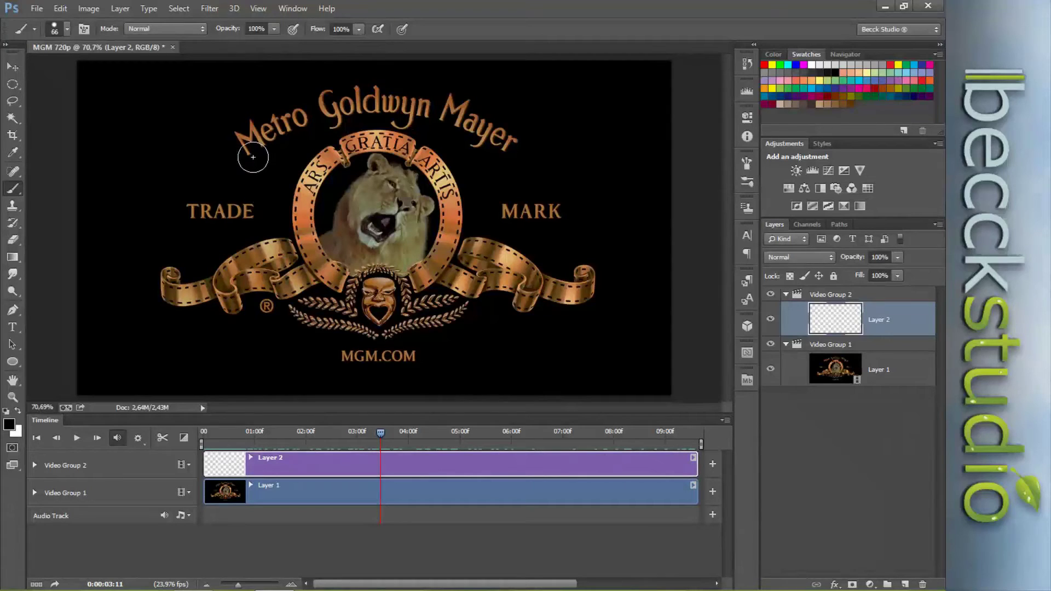
Step: Paint black over the 'Metro Goldwyn Mayer' arc and 'MGM.COM' text on Layer 2
{"action": "mouse_move", "coordinate": [258, 152]}
{"action": "left_mouse_down"}
{"action": "mouse_move", "coordinate": [257, 139]}
{"action": "mouse_move", "coordinate": [336, 100]}
{"action": "mouse_move", "coordinate": [458, 126]}
{"action": "mouse_move", "coordinate": [357, 105]}
{"action": "mouse_move", "coordinate": [401, 113]}
{"action": "left_mouse_up"}
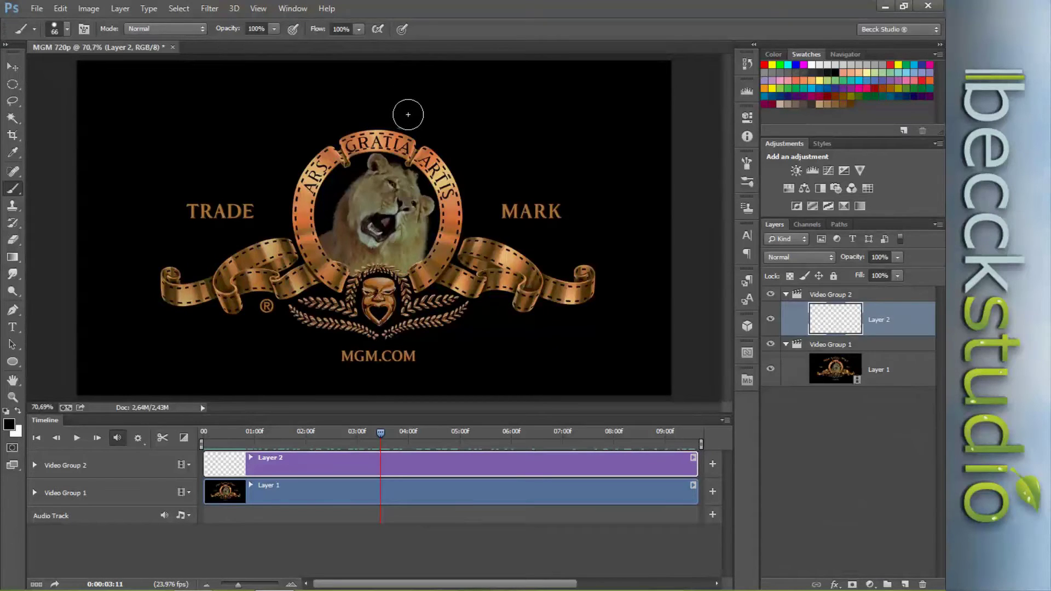
{"action": "left_click_drag", "start_coordinate": [398, 113], "coordinate": [258, 98]}
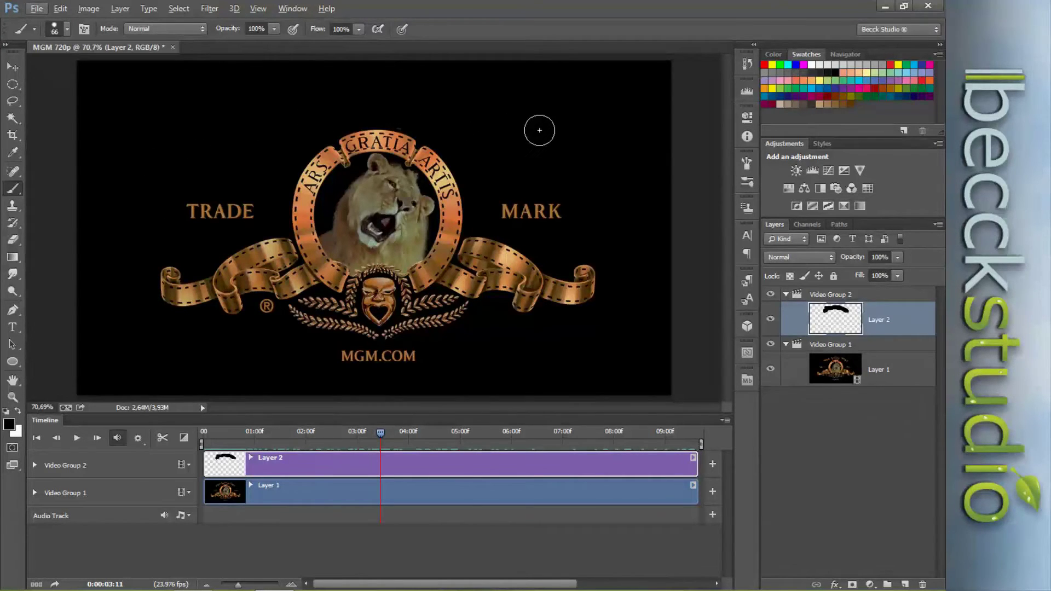
{"action": "mouse_move", "coordinate": [465, 111]}
{"action": "left_mouse_down"}
{"action": "mouse_move", "coordinate": [352, 98]}
{"action": "mouse_move", "coordinate": [244, 133]}
{"action": "left_mouse_up"}
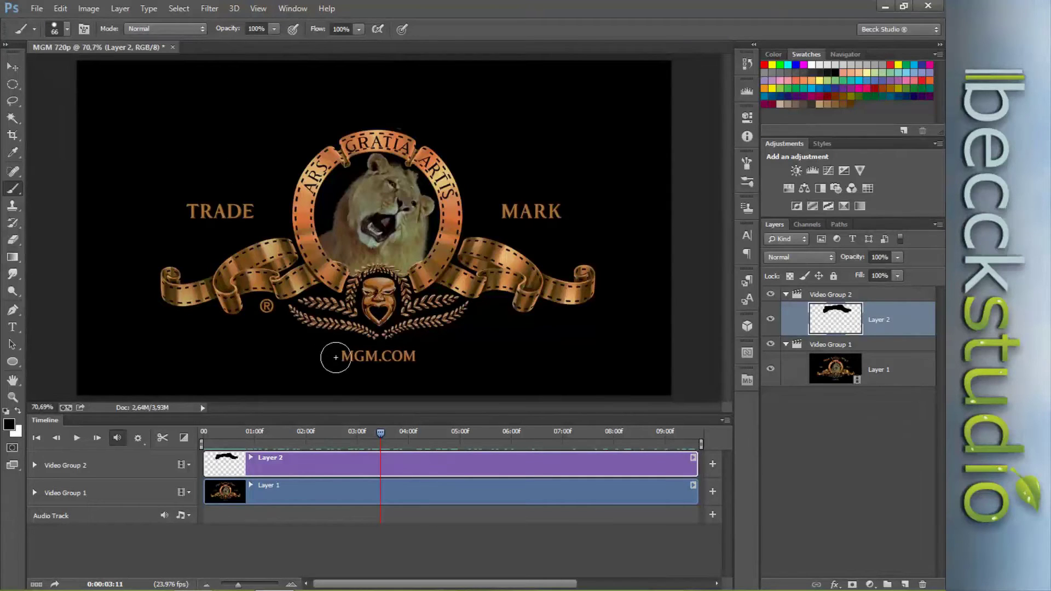
{"action": "left_click_drag", "start_coordinate": [343, 360], "coordinate": [411, 367]}
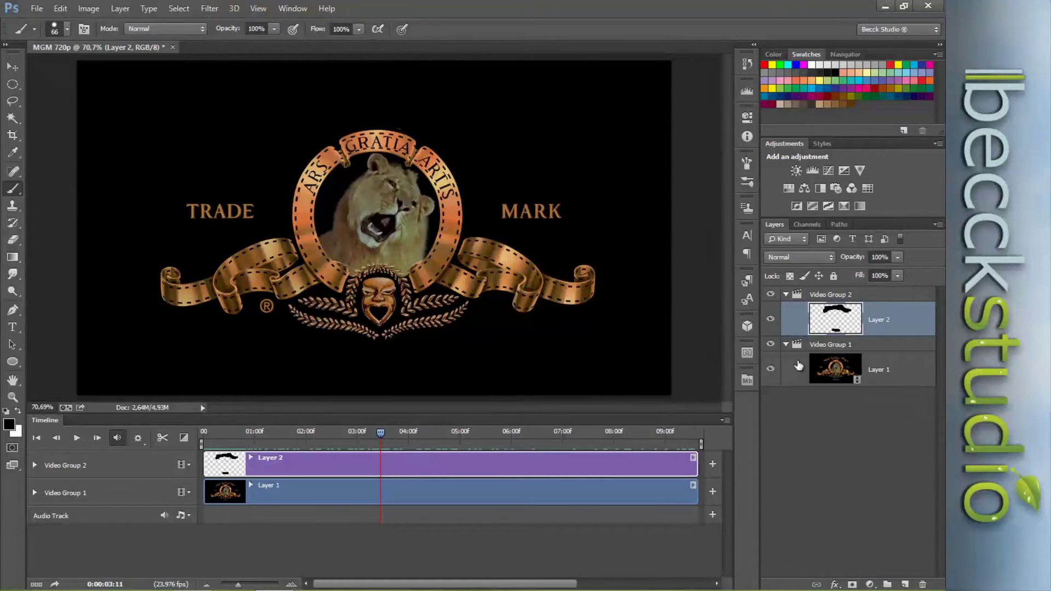
{"action": "left_click", "coordinate": [770, 320]}
{"action": "mouse_move", "coordinate": [382, 432]}
{"action": "left_mouse_down"}
{"action": "mouse_move", "coordinate": [221, 429]}
{"action": "mouse_move", "coordinate": [673, 448]}
{"action": "mouse_move", "coordinate": [416, 443]}
{"action": "mouse_move", "coordinate": [249, 452]}
{"action": "mouse_move", "coordinate": [353, 458]}
{"action": "mouse_move", "coordinate": [196, 463]}
{"action": "left_mouse_up"}
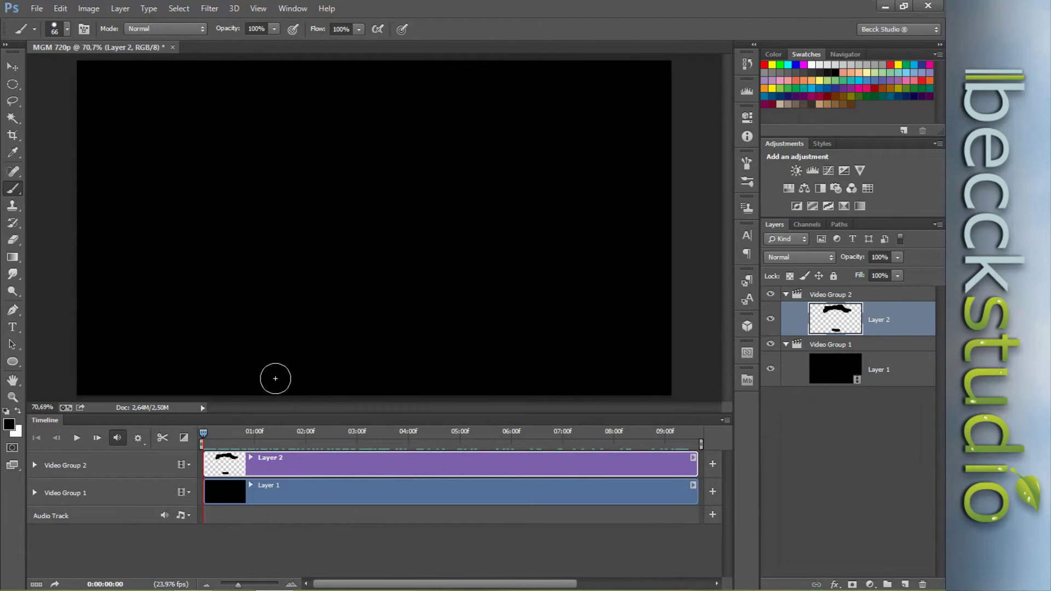
Step: Move the playhead to 00:00:01:20 and select the Horizontal Type tool
{"action": "mouse_move", "coordinate": [203, 438]}
{"action": "left_mouse_down"}
{"action": "mouse_move", "coordinate": [378, 452]}
{"action": "mouse_move", "coordinate": [273, 458]}
{"action": "mouse_move", "coordinate": [298, 455]}
{"action": "left_mouse_up"}
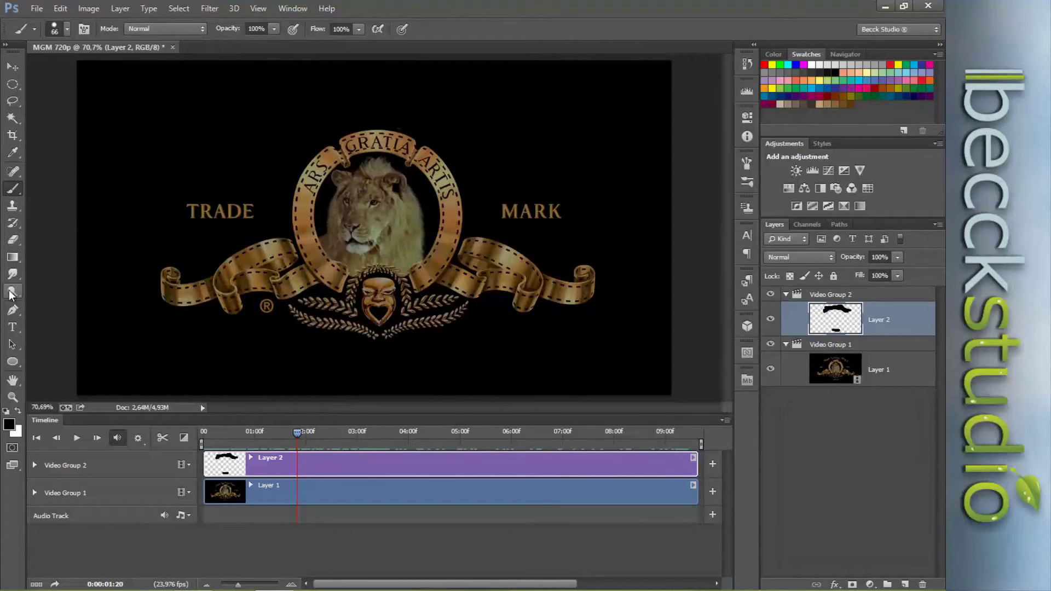
{"action": "left_click", "coordinate": [12, 327]}
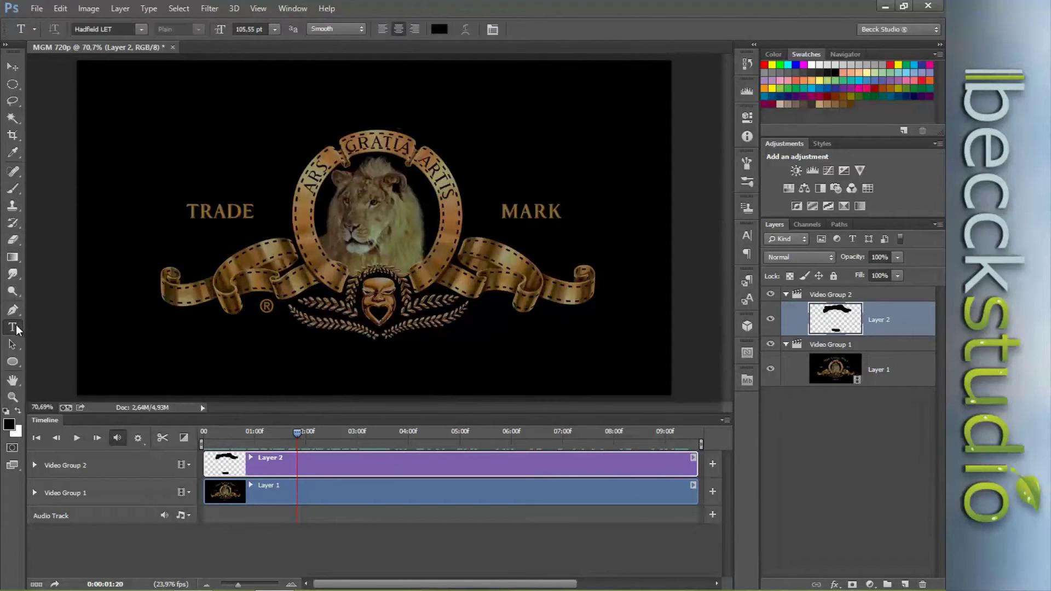
{"action": "left_click", "coordinate": [360, 178]}
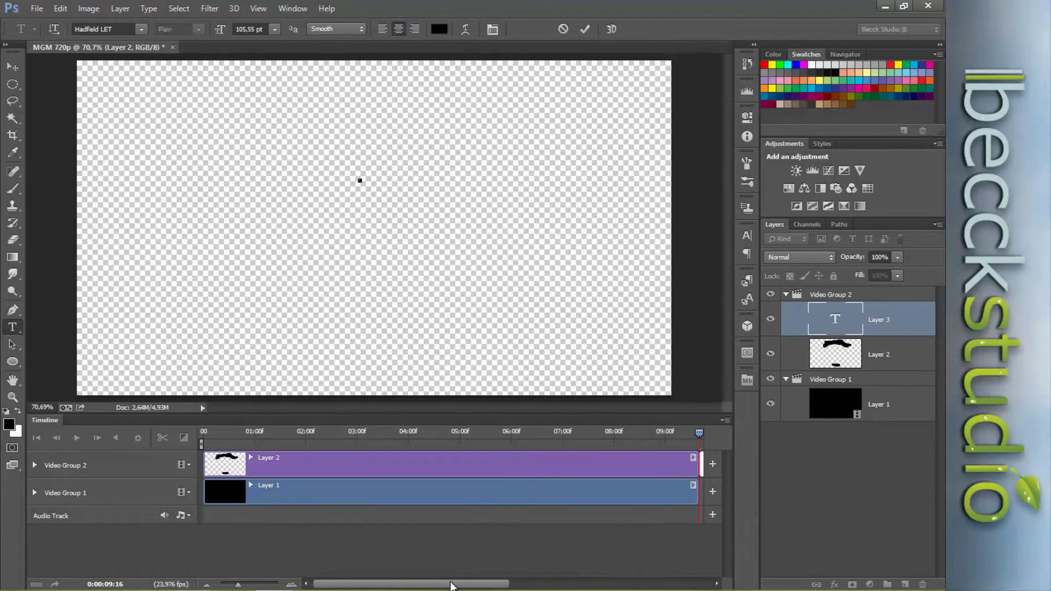
{"action": "left_click_drag", "start_coordinate": [451, 585], "coordinate": [564, 583]}
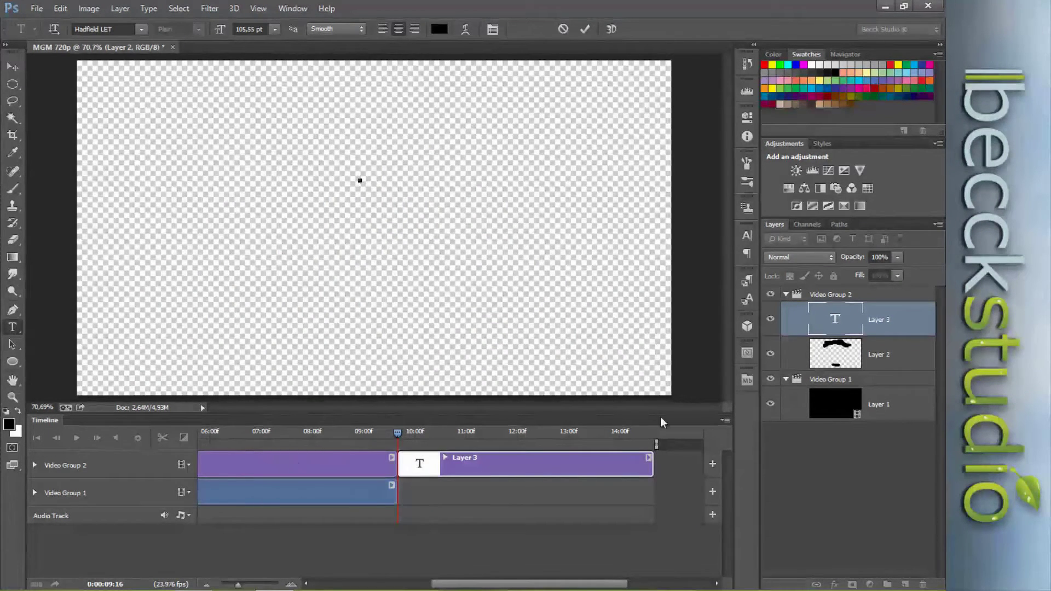
{"action": "double_click", "coordinate": [839, 328]}
{"action": "left_click", "coordinate": [12, 66]}
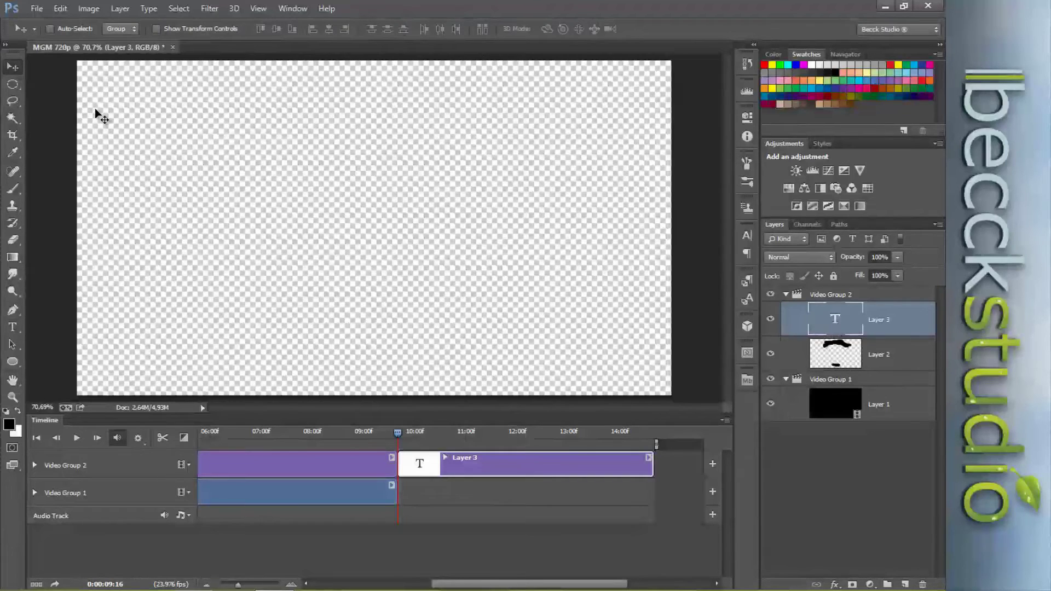
{"action": "key", "text": "Delete"}
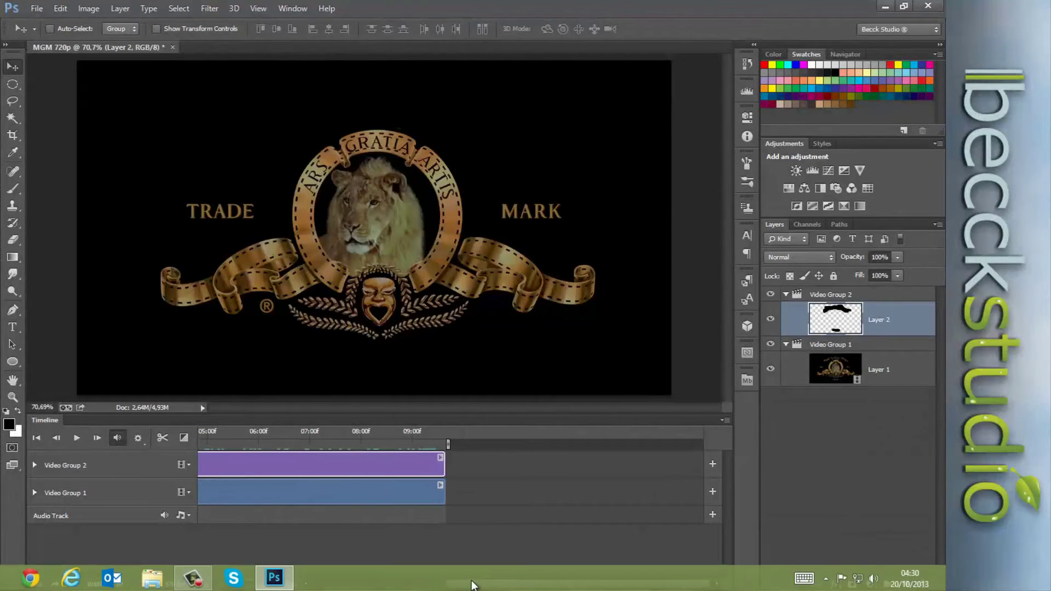
{"action": "left_click_drag", "start_coordinate": [470, 586], "coordinate": [332, 575]}
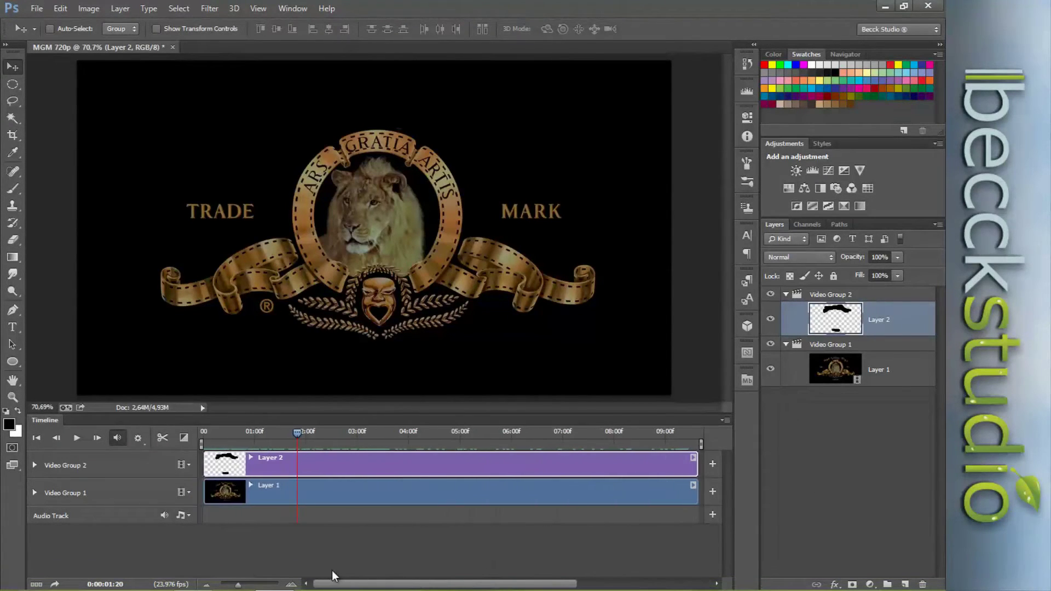
Step: Add a new Video Group 3 track and pick the Type tool with Hadfield LET font
{"action": "left_click", "coordinate": [187, 464]}
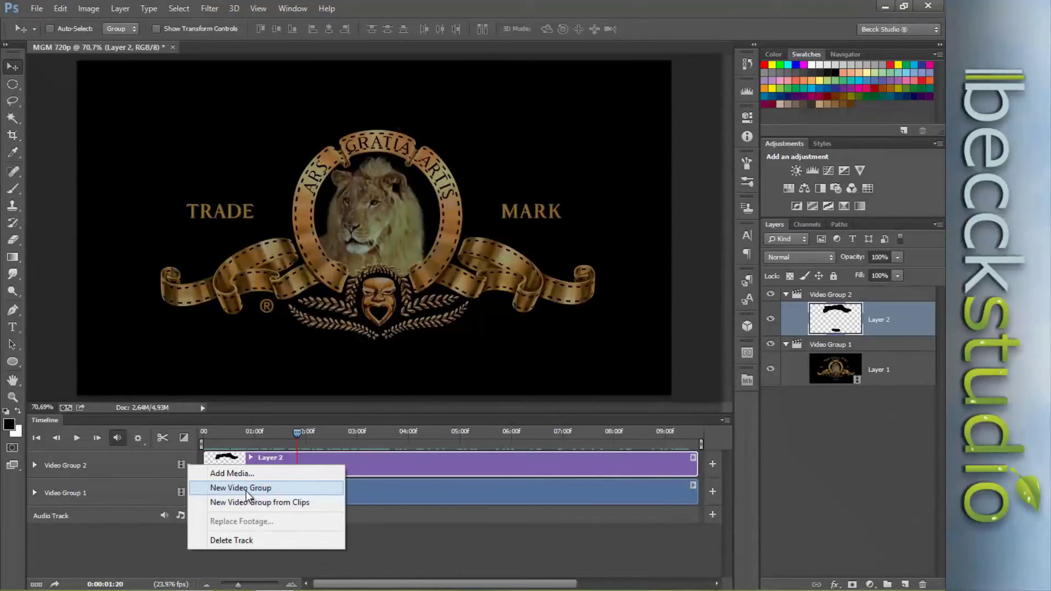
{"action": "left_click", "coordinate": [245, 487]}
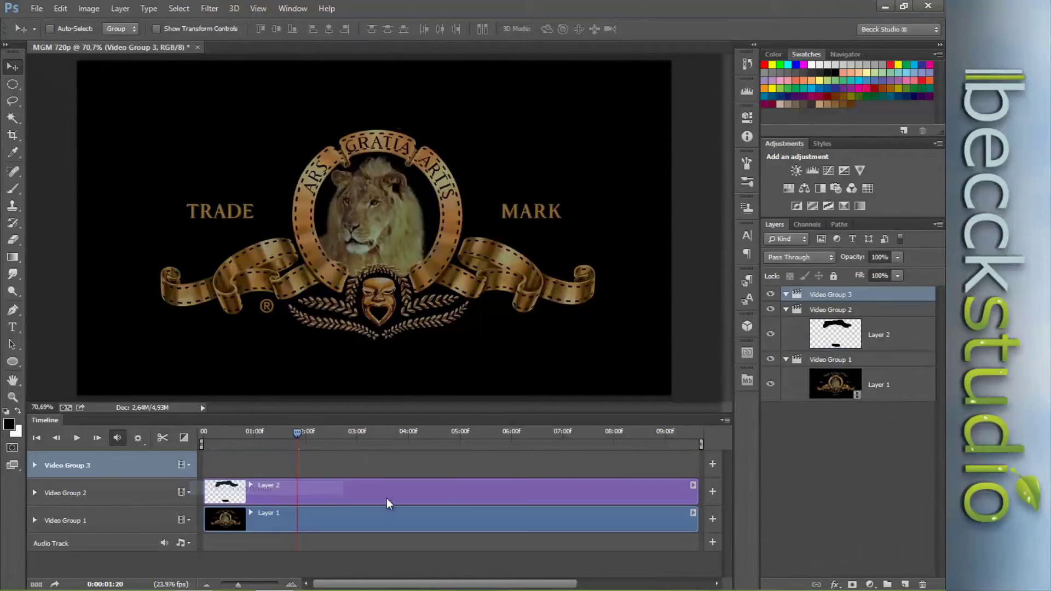
{"action": "left_click", "coordinate": [12, 326]}
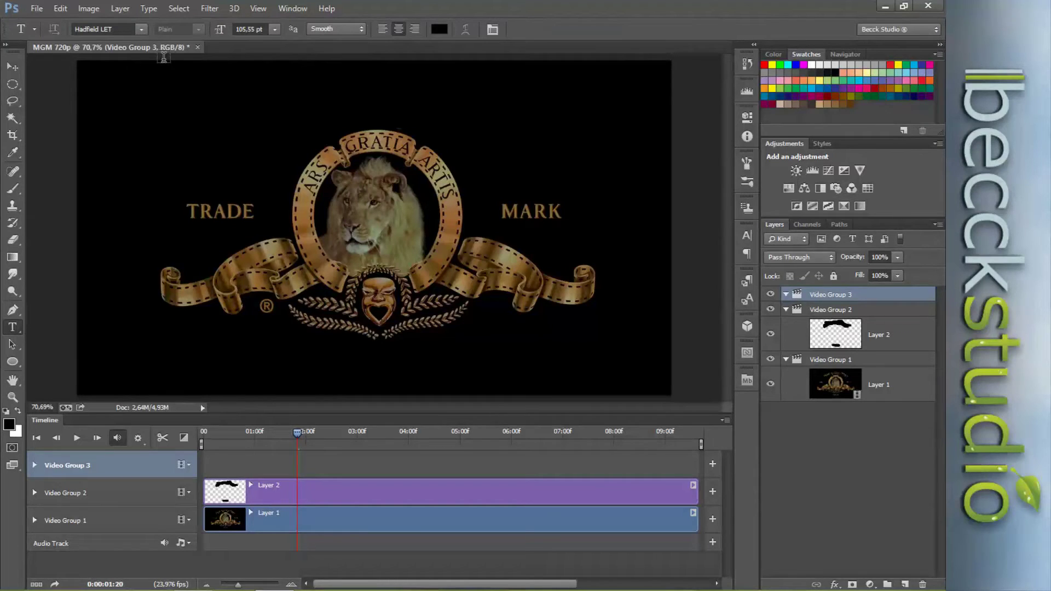
{"action": "left_click", "coordinate": [144, 31]}
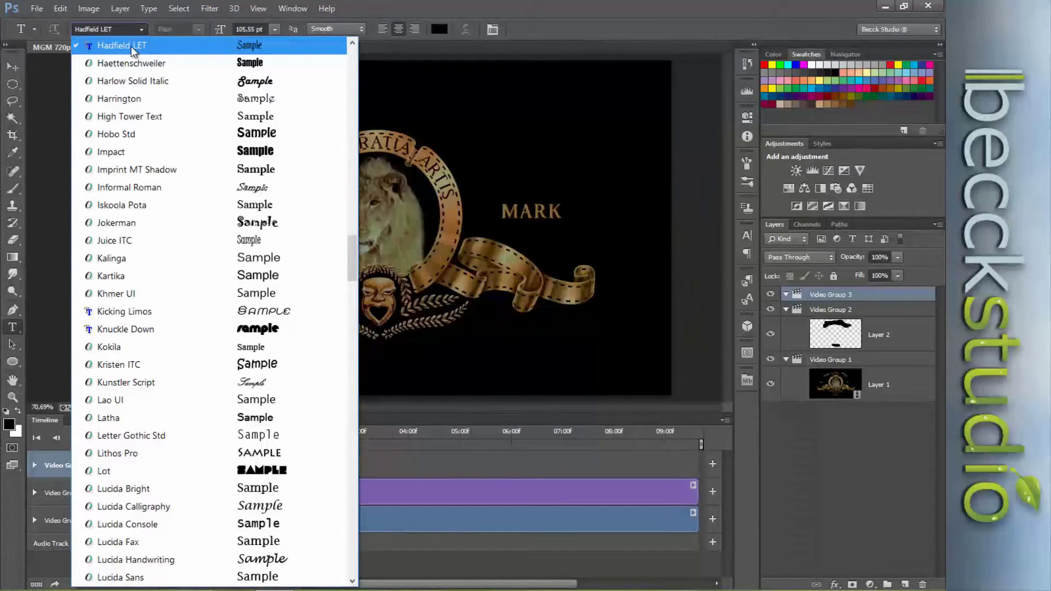
{"action": "left_click", "coordinate": [395, 4]}
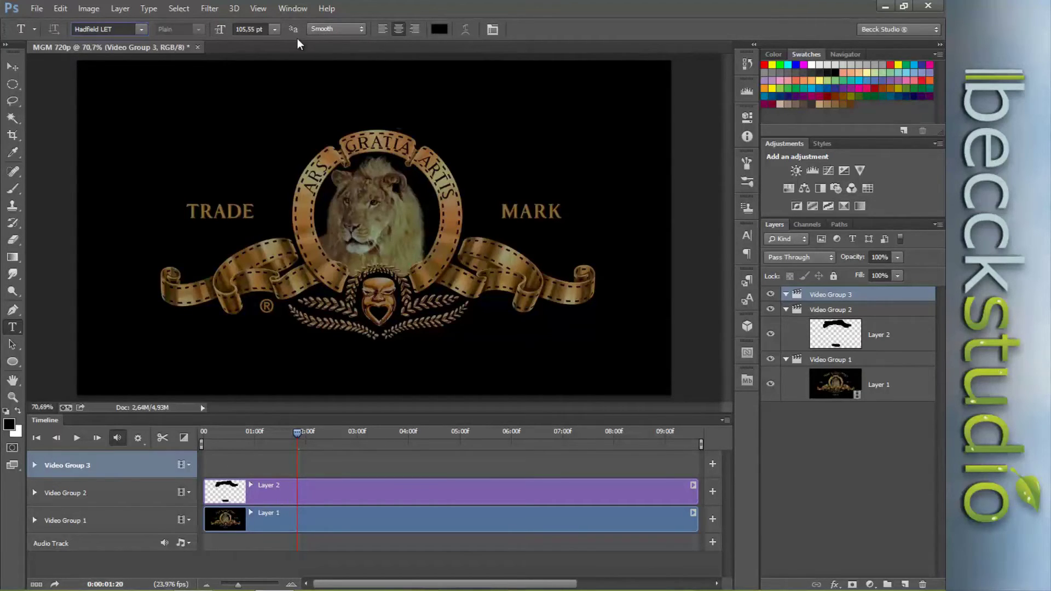
Step: Set the text colour to a light gold sampled from the TRADE lettering
{"action": "left_click", "coordinate": [441, 30]}
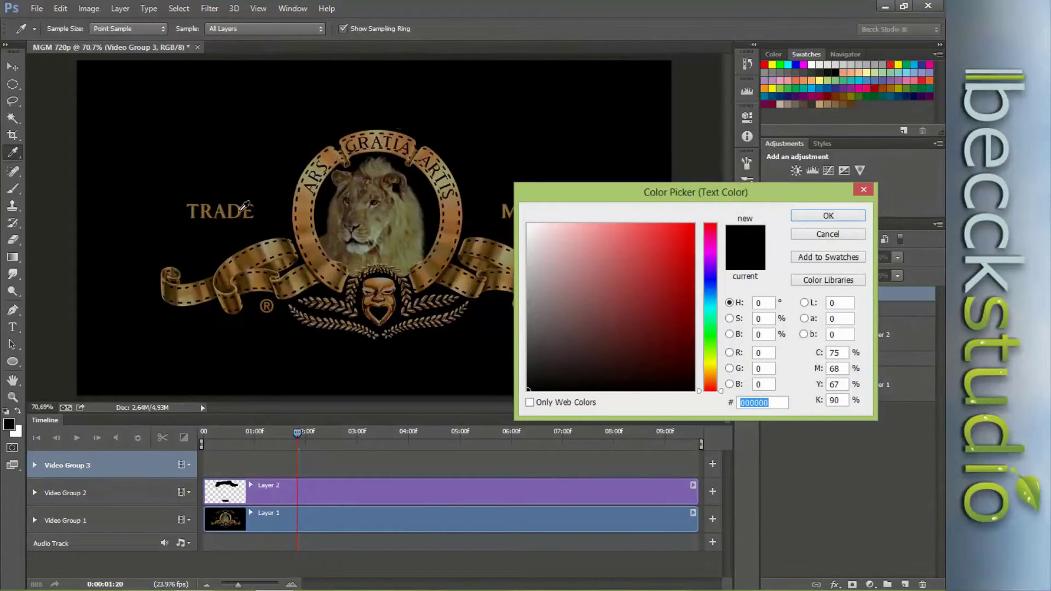
{"action": "left_click", "coordinate": [242, 210]}
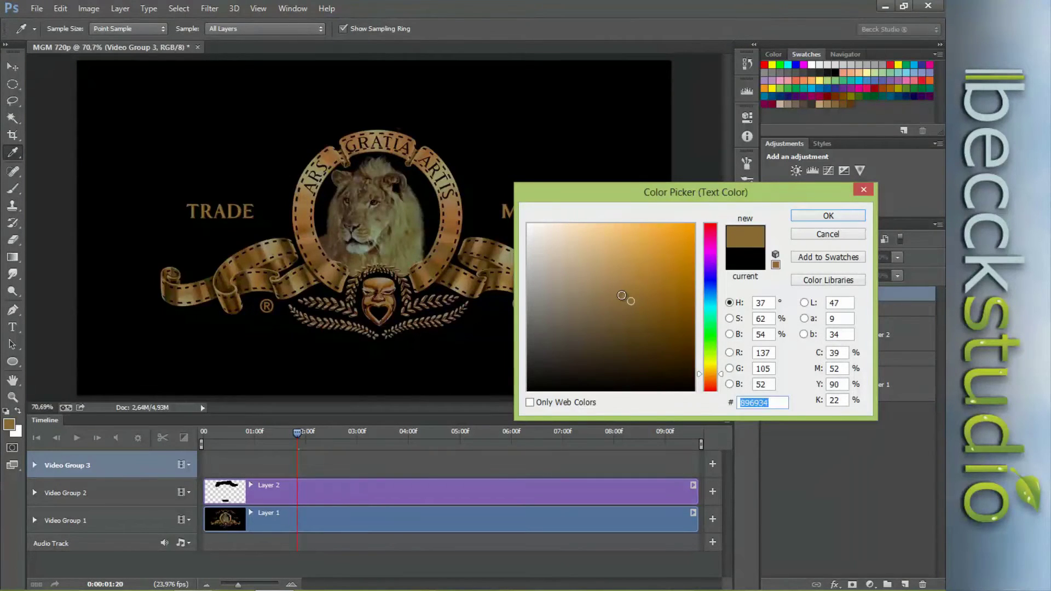
{"action": "left_click", "coordinate": [622, 296]}
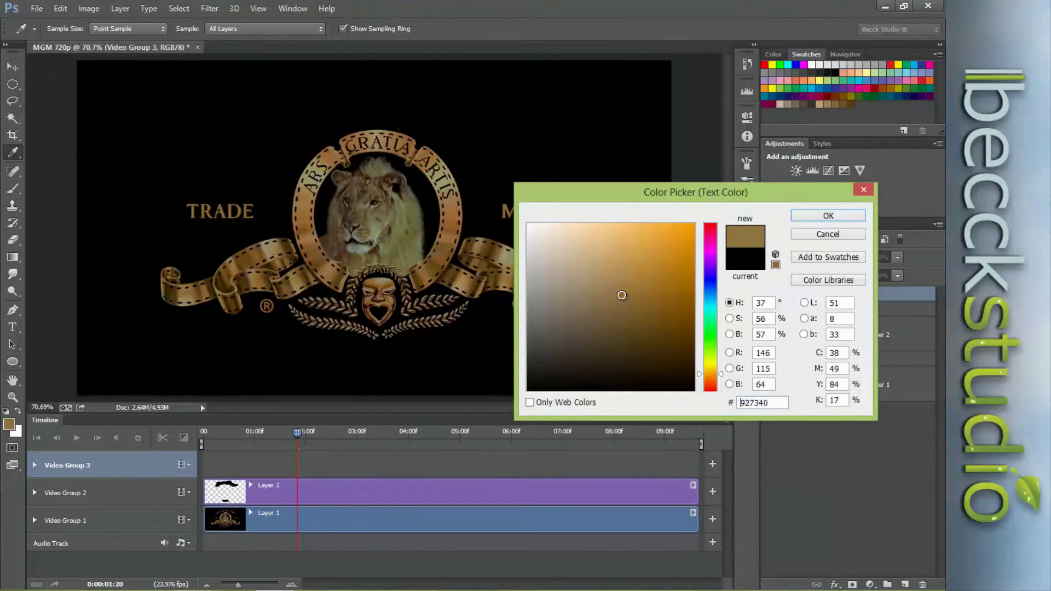
{"action": "left_click", "coordinate": [804, 217]}
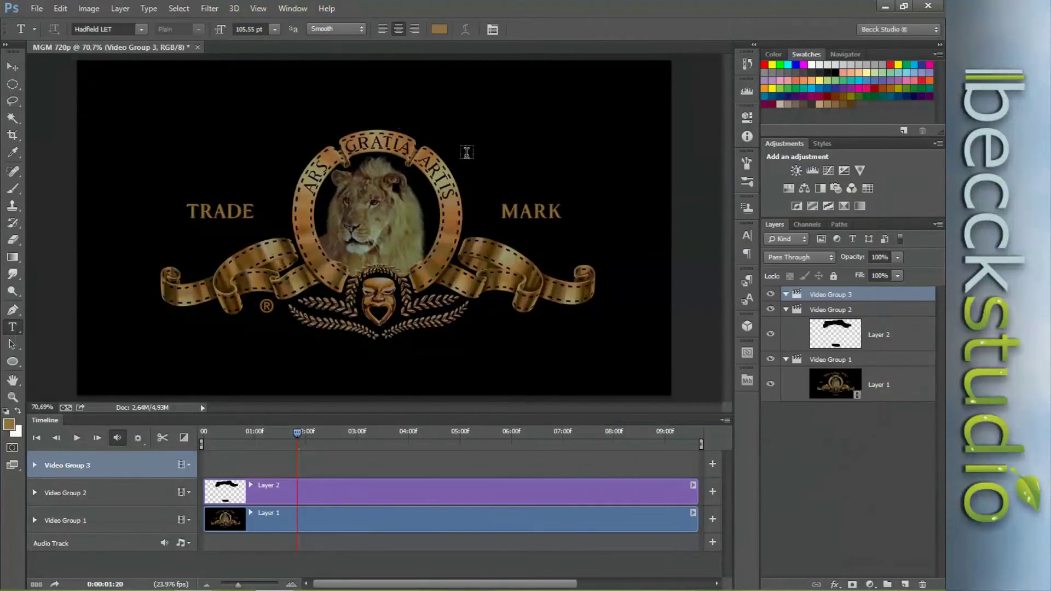
Step: Type 'Becck Studio Company' above the logo and select the text
{"action": "left_click", "coordinate": [321, 112]}
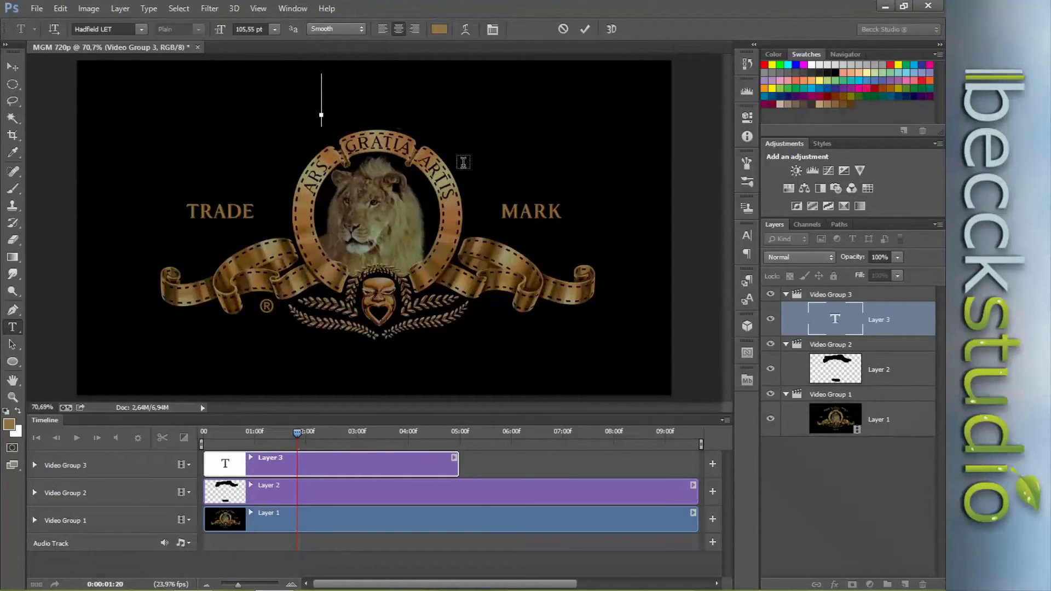
{"action": "type", "text": "Becck Stud"}
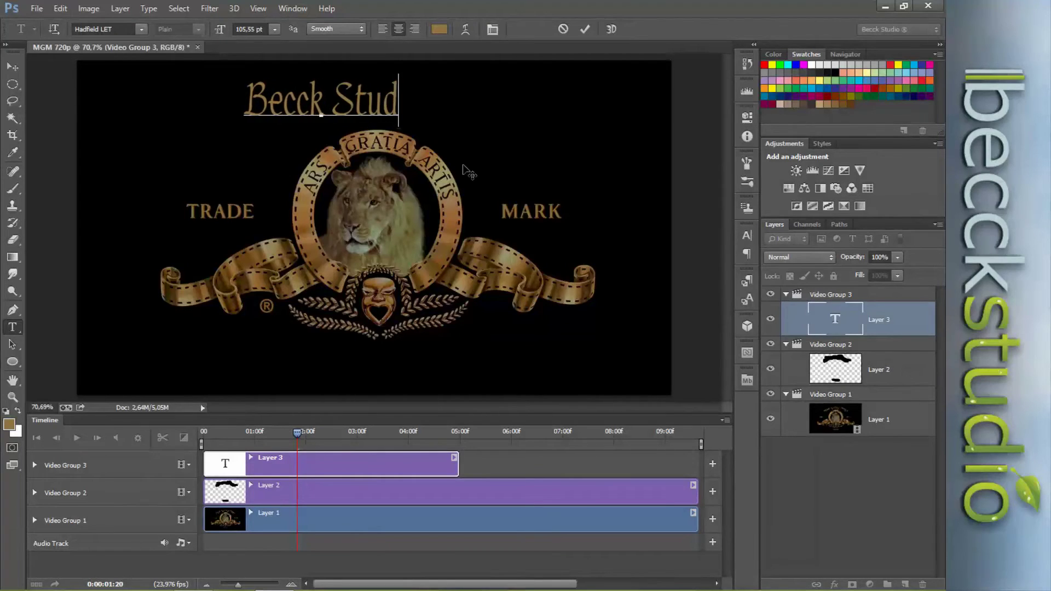
{"action": "type", "text": "io"}
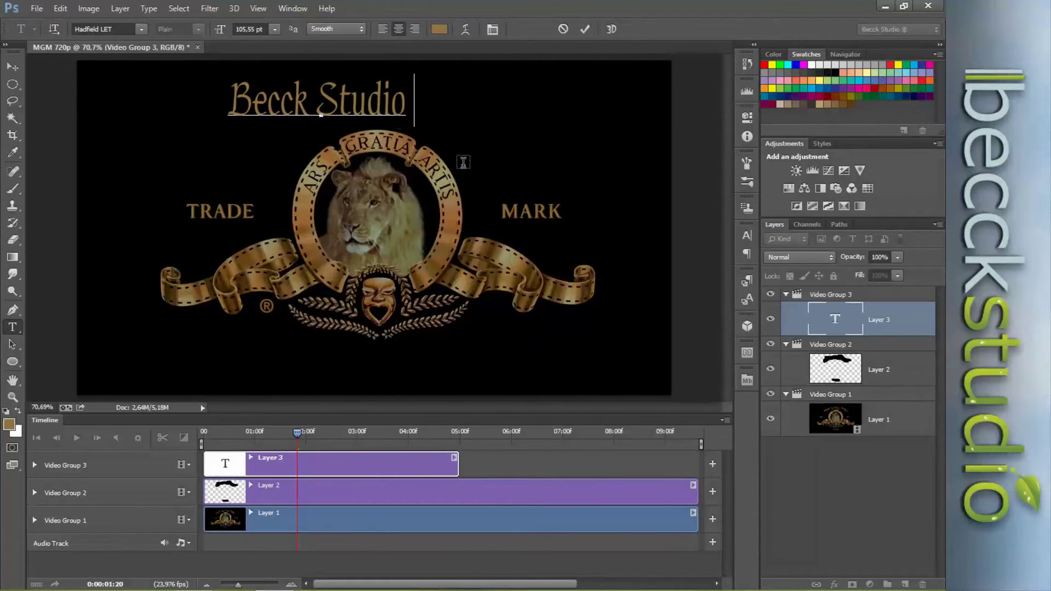
{"action": "type", "text": " Compan"}
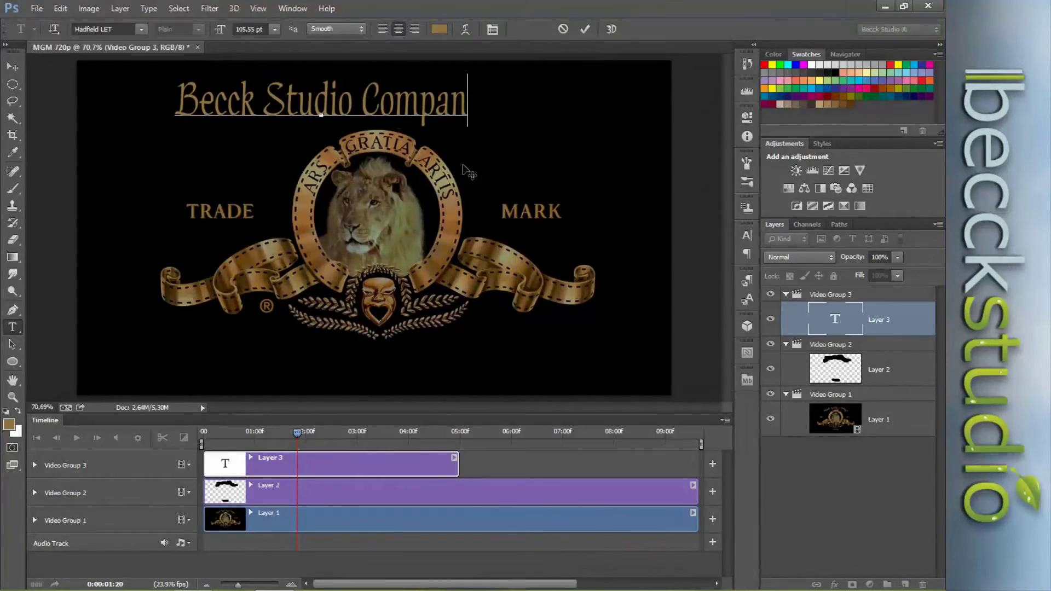
{"action": "type", "text": "y"}
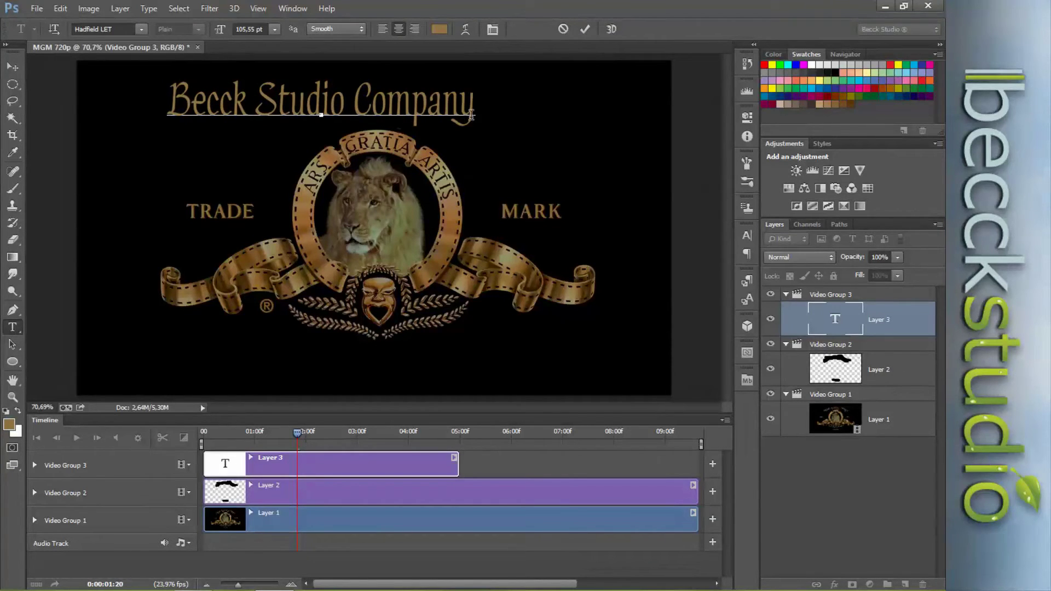
{"action": "left_click_drag", "start_coordinate": [471, 108], "coordinate": [175, 121]}
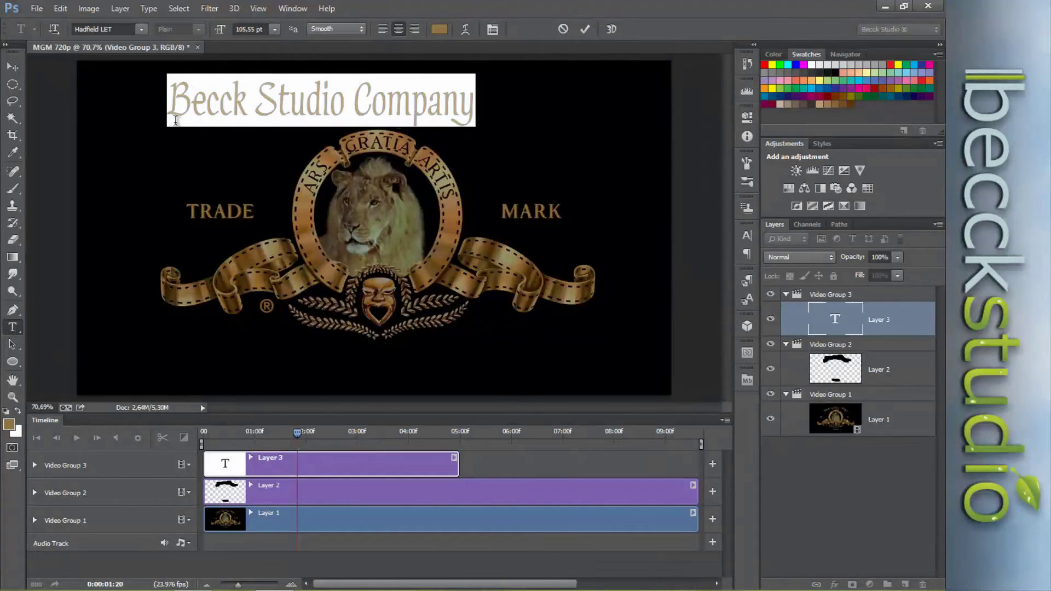
Step: Warp the title with the Arc style at +50 bend and commit it
{"action": "left_click", "coordinate": [465, 30]}
{"action": "left_click_drag", "start_coordinate": [588, 284], "coordinate": [596, 130]}
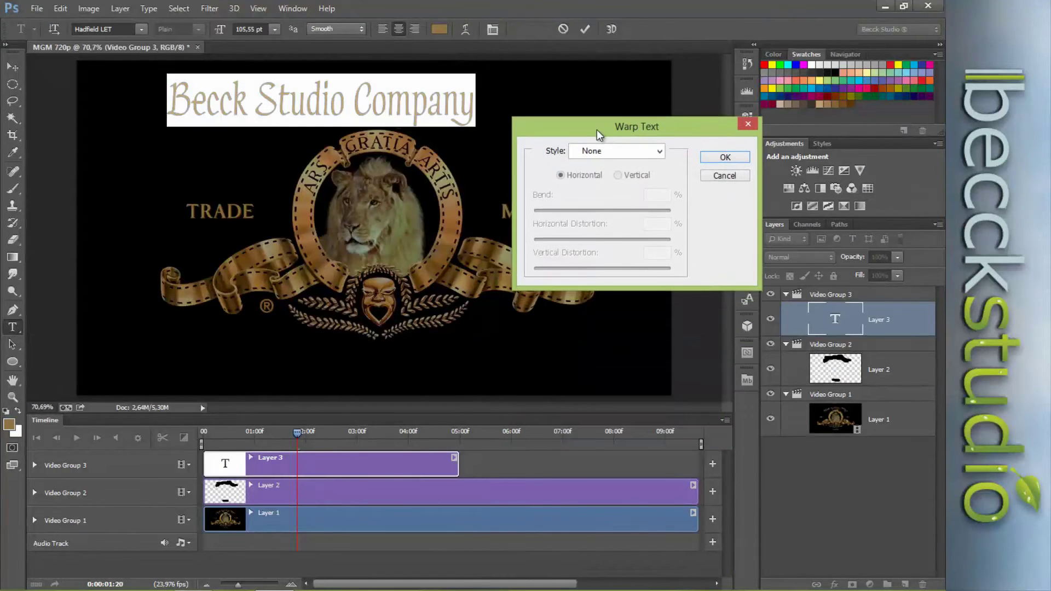
{"action": "left_click", "coordinate": [659, 154]}
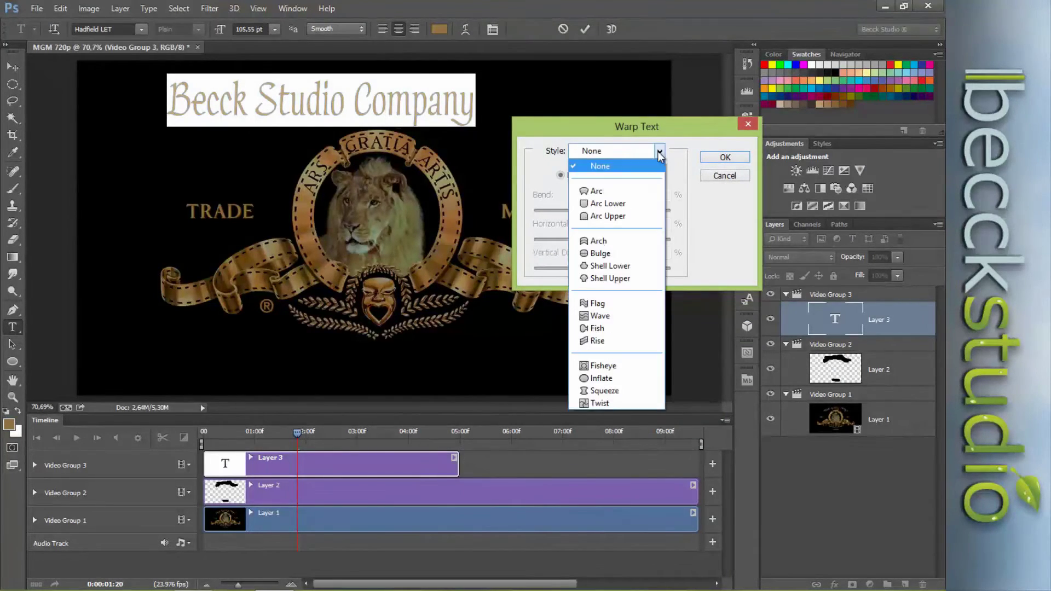
{"action": "left_click", "coordinate": [598, 192]}
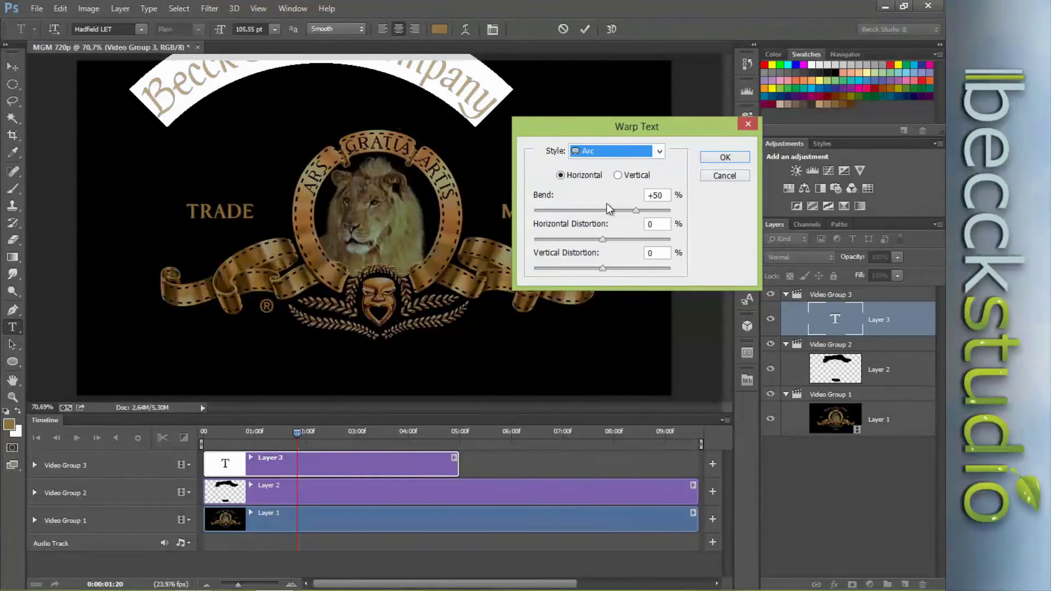
{"action": "double_click", "coordinate": [666, 198]}
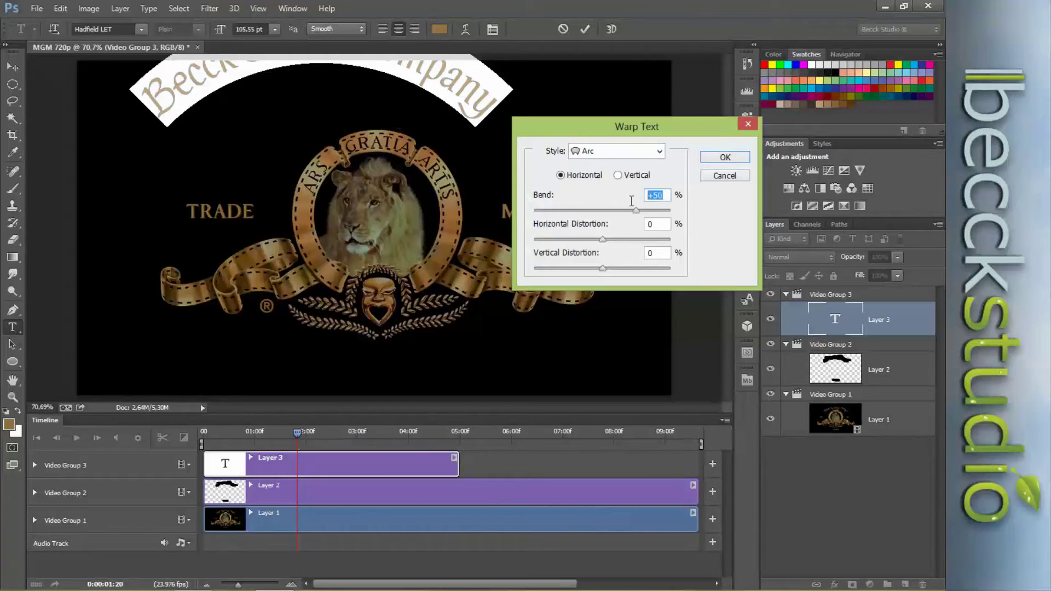
{"action": "left_click", "coordinate": [718, 162]}
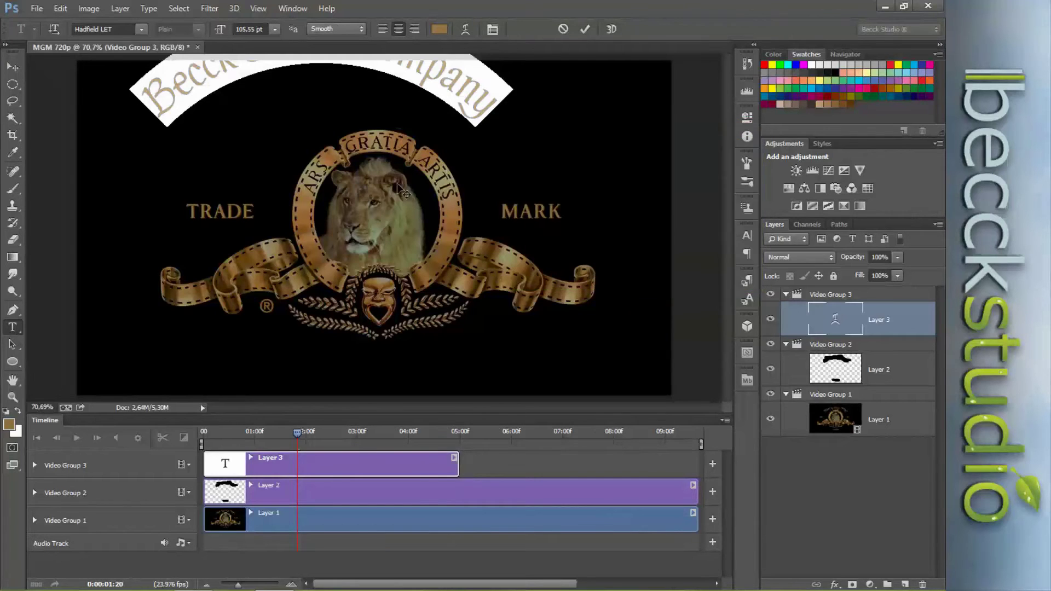
{"action": "left_click", "coordinate": [13, 66]}
Step: Centre the arched title horizontally on the canvas and raise it slightly
{"action": "left_click_drag", "start_coordinate": [197, 97], "coordinate": [255, 140]}
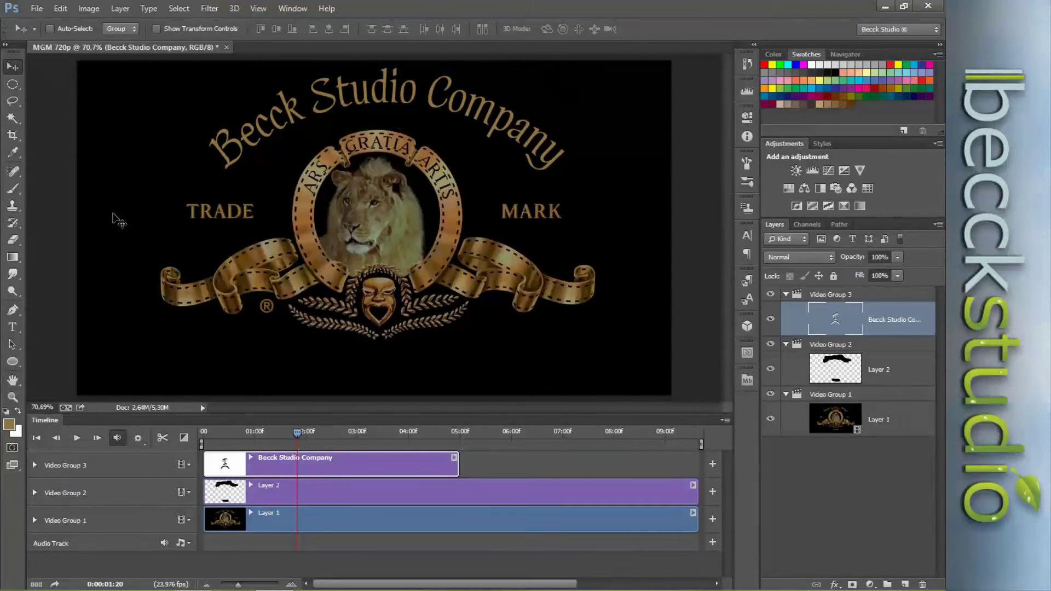
{"action": "key", "text": "ctrl+a"}
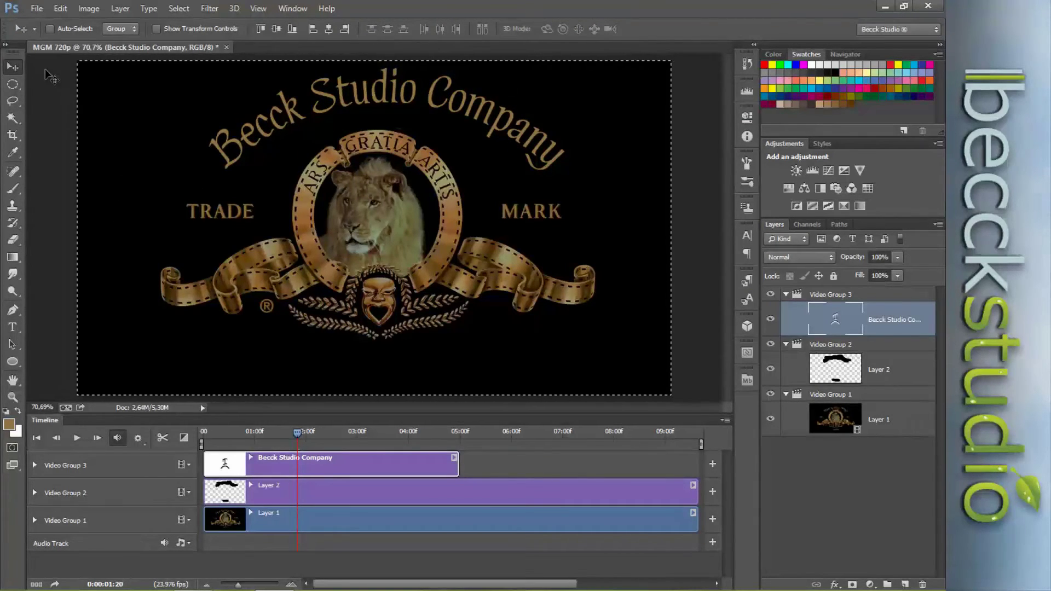
{"action": "left_click", "coordinate": [328, 32]}
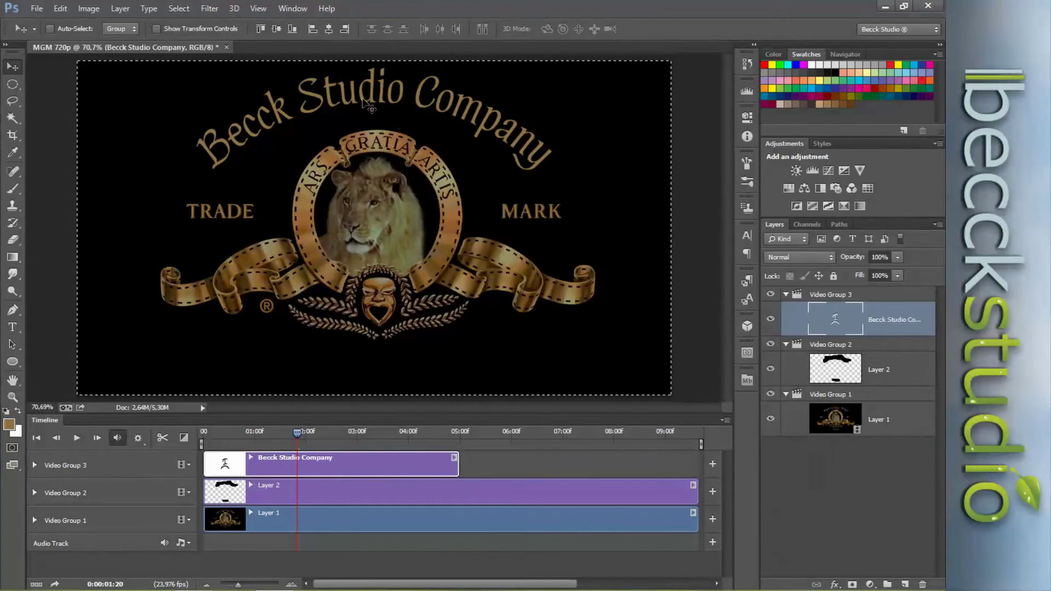
{"action": "key", "text": "ctrl+d"}
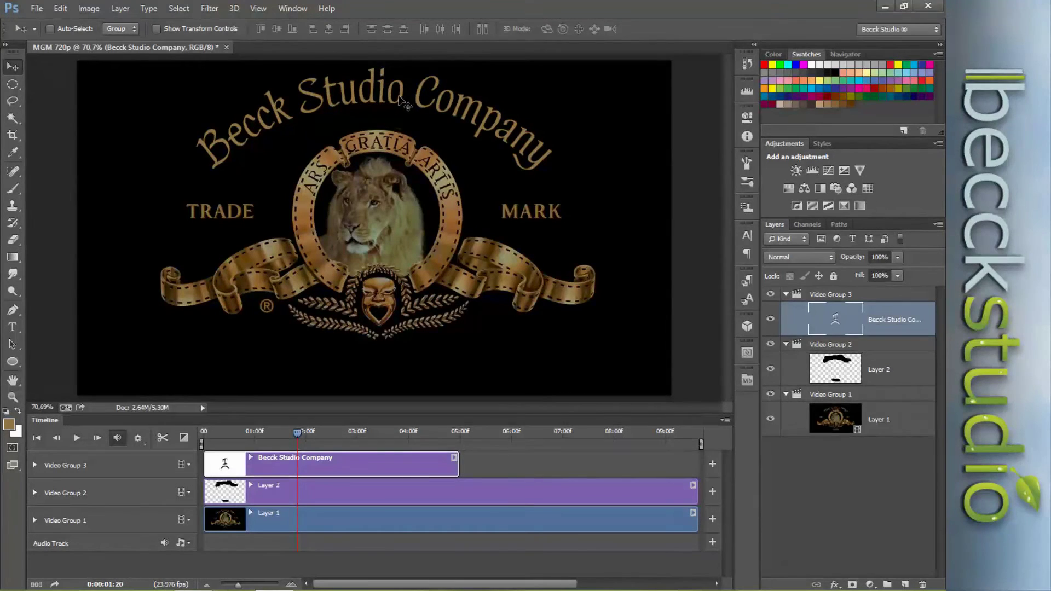
{"action": "left_click_drag", "start_coordinate": [397, 104], "coordinate": [396, 110]}
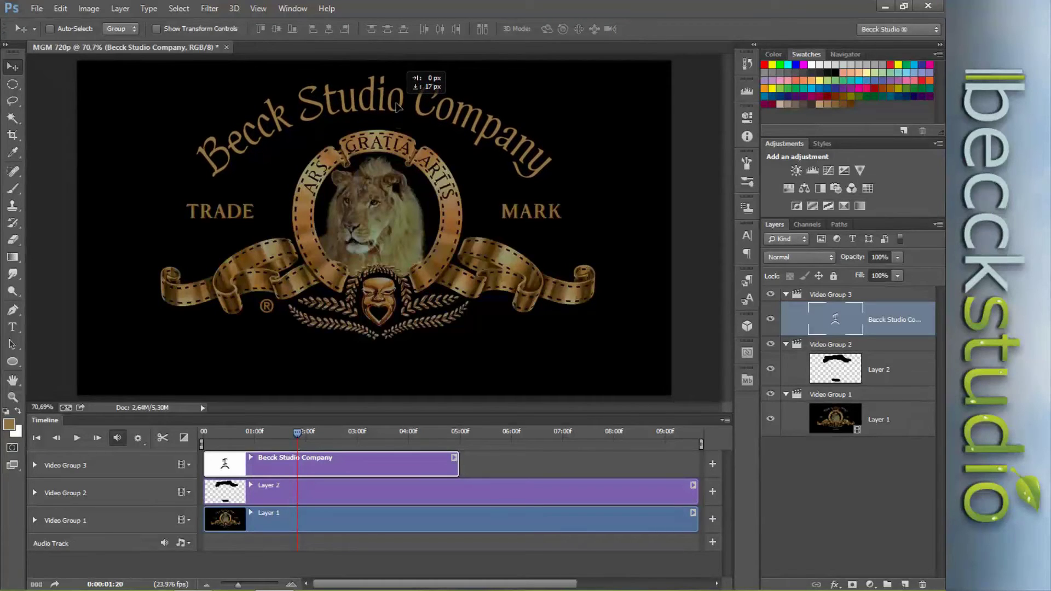
{"action": "left_click_drag", "start_coordinate": [396, 110], "coordinate": [398, 101]}
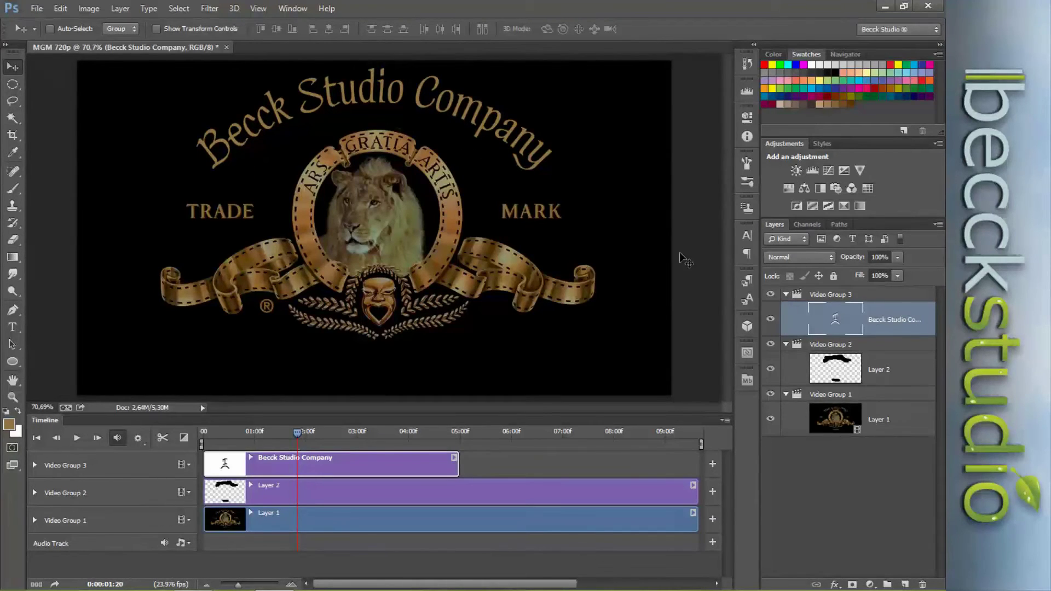
Step: Hide and re-show the Becck Studio Company title to compare it with the Metro Goldwyn Mayer lettering
{"action": "double_click", "coordinate": [833, 325]}
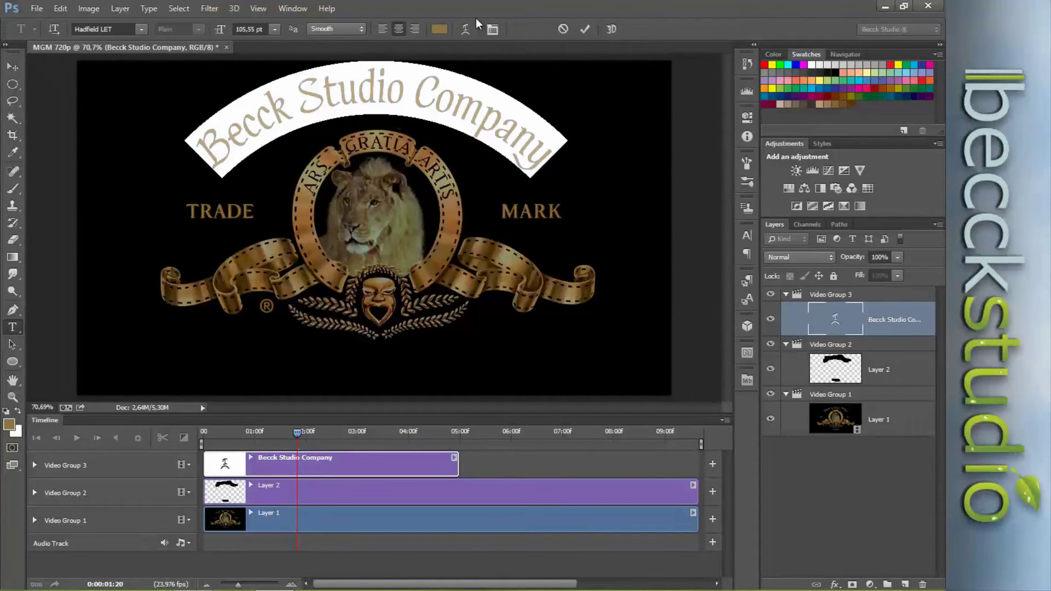
{"action": "left_click", "coordinate": [832, 325]}
{"action": "key", "text": "v"}
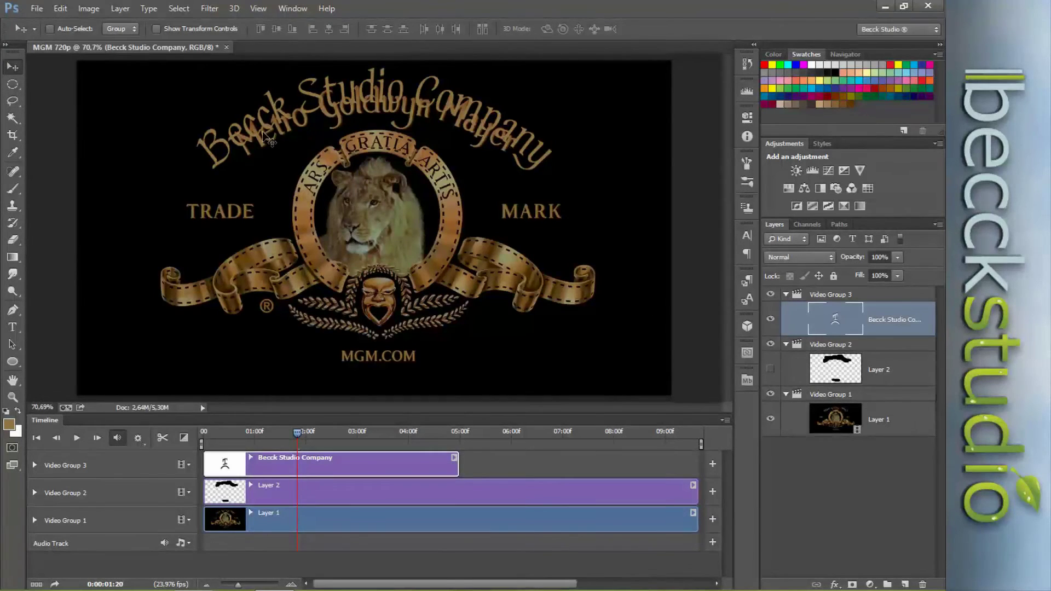
{"action": "left_click", "coordinate": [770, 320]}
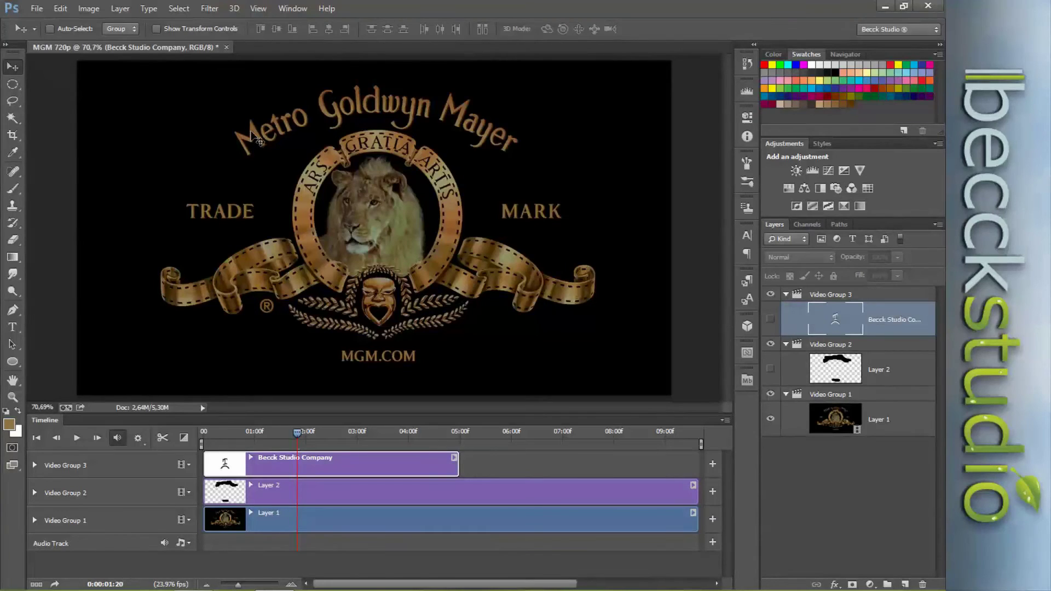
{"action": "left_click", "coordinate": [771, 319]}
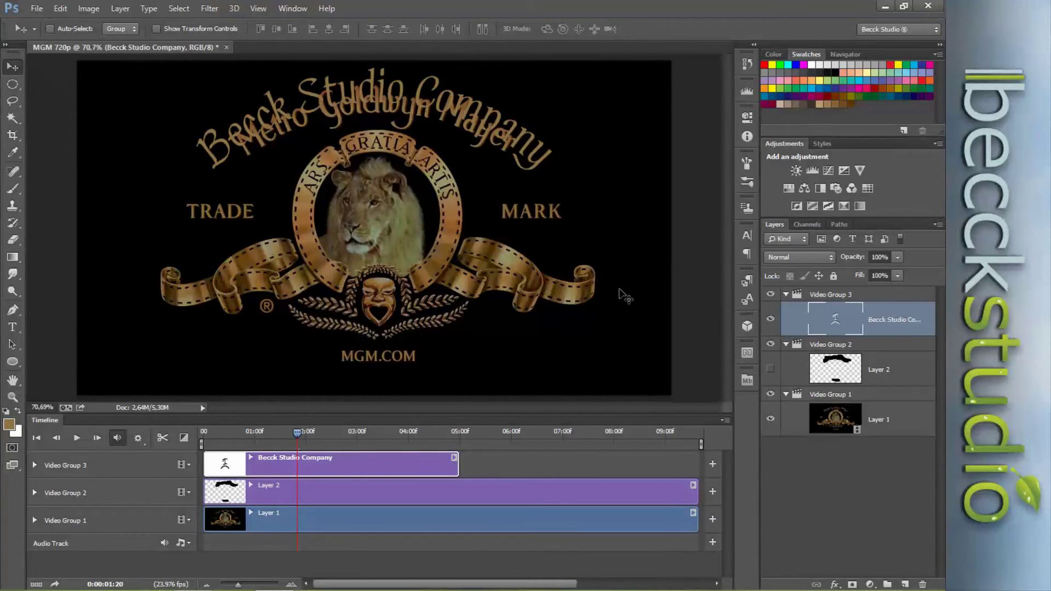
Step: Reduce the title to about 90 pt and turn Layer 2's black cover back on
{"action": "double_click", "coordinate": [836, 323]}
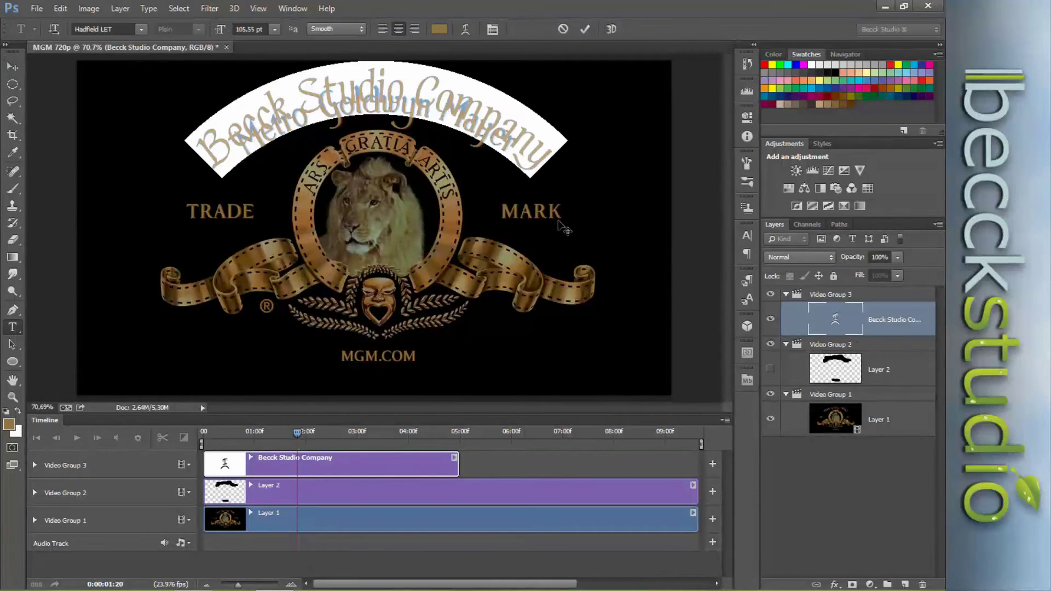
{"action": "left_click_drag", "start_coordinate": [222, 31], "coordinate": [213, 32]}
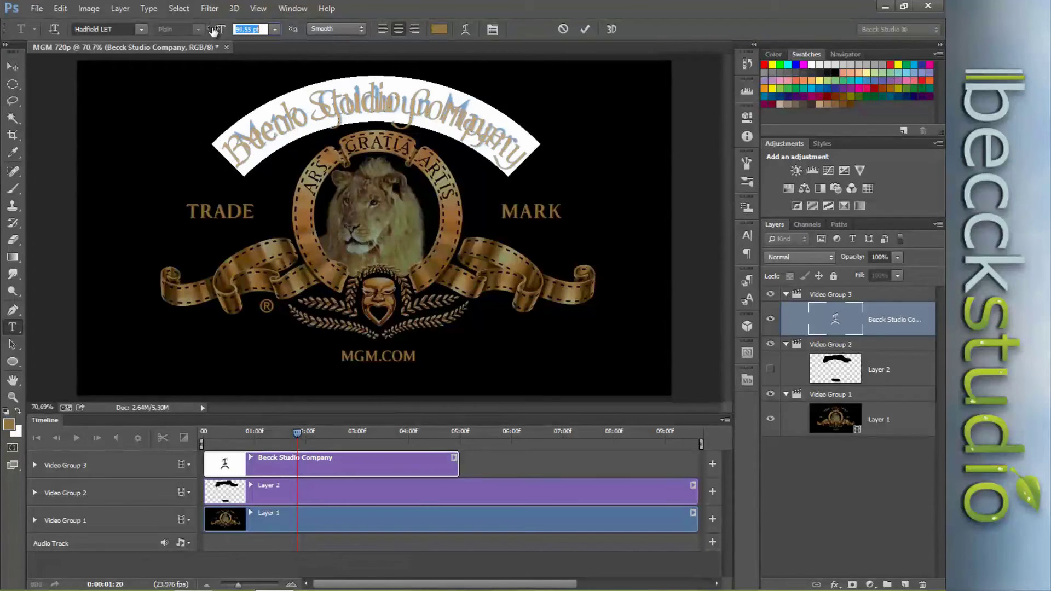
{"action": "key", "text": "ctrl+Return"}
{"action": "key", "text": "v"}
{"action": "left_click", "coordinate": [788, 369]}
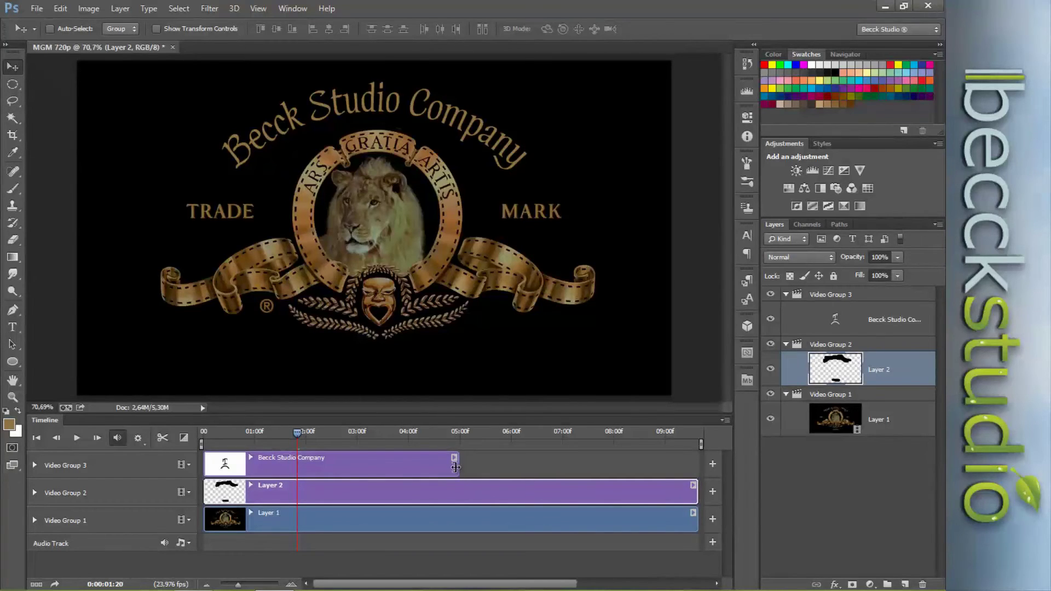
Step: Stretch the title clip to the timeline's end and scrub through to preview it
{"action": "left_click_drag", "start_coordinate": [455, 467], "coordinate": [692, 489]}
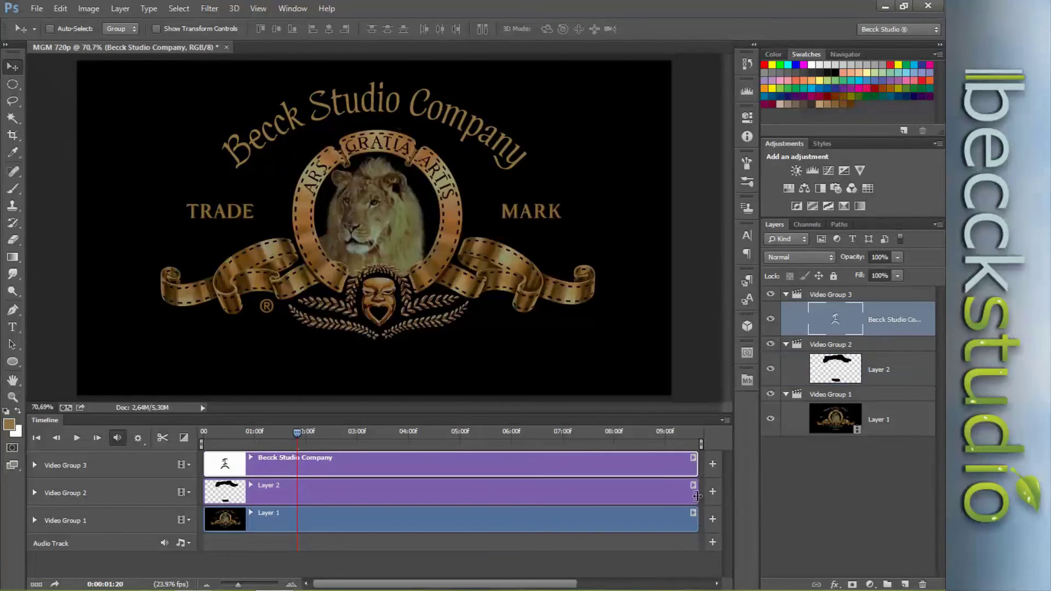
{"action": "mouse_move", "coordinate": [301, 433]}
{"action": "left_mouse_down"}
{"action": "mouse_move", "coordinate": [669, 447]}
{"action": "mouse_move", "coordinate": [425, 432]}
{"action": "left_mouse_up"}
{"action": "mouse_move", "coordinate": [314, 432]}
{"action": "left_mouse_down"}
{"action": "mouse_move", "coordinate": [202, 441]}
{"action": "mouse_move", "coordinate": [283, 453]}
{"action": "left_mouse_up"}
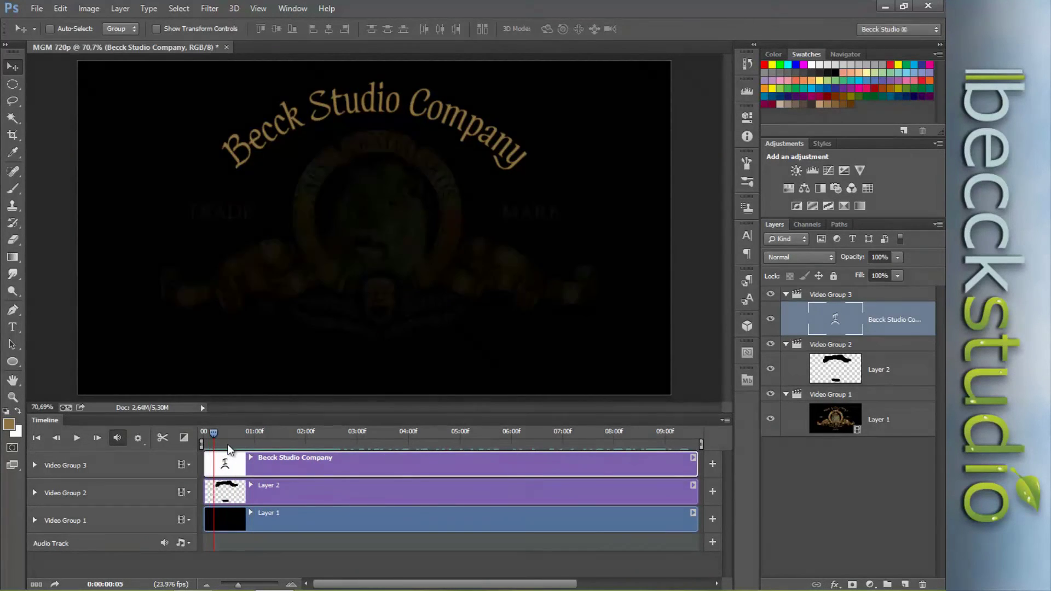
Step: Scrub and step frame by frame to put the playhead at about 00:00:02:00
{"action": "mouse_move", "coordinate": [283, 453]}
{"action": "left_mouse_down"}
{"action": "mouse_move", "coordinate": [668, 469]}
{"action": "mouse_move", "coordinate": [187, 459]}
{"action": "left_mouse_up"}
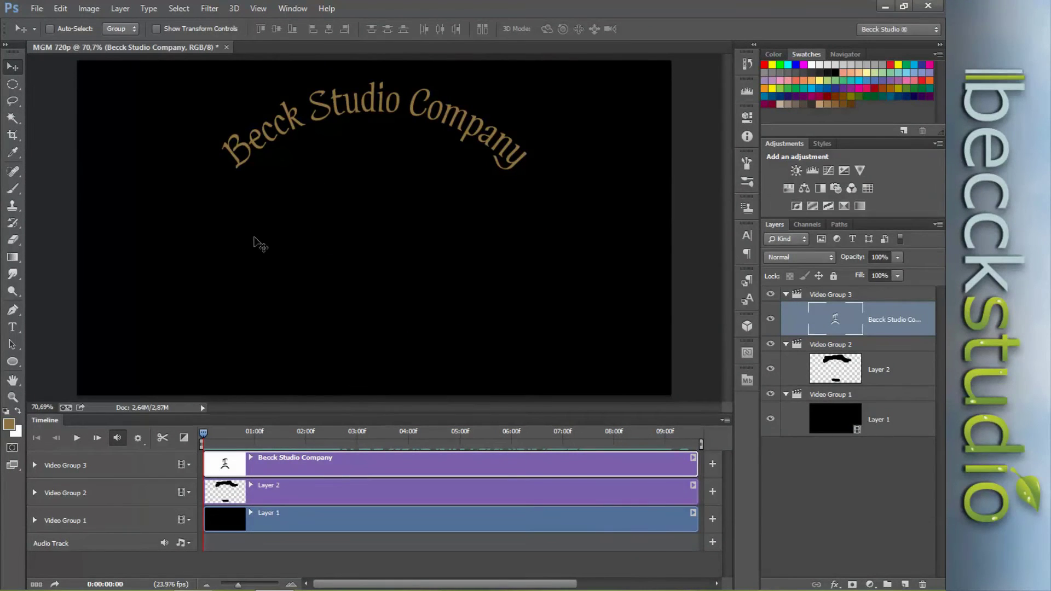
{"action": "mouse_move", "coordinate": [203, 440]}
{"action": "left_mouse_down"}
{"action": "mouse_move", "coordinate": [300, 456]}
{"action": "mouse_move", "coordinate": [257, 456]}
{"action": "mouse_move", "coordinate": [330, 456]}
{"action": "mouse_move", "coordinate": [310, 458]}
{"action": "left_mouse_up"}
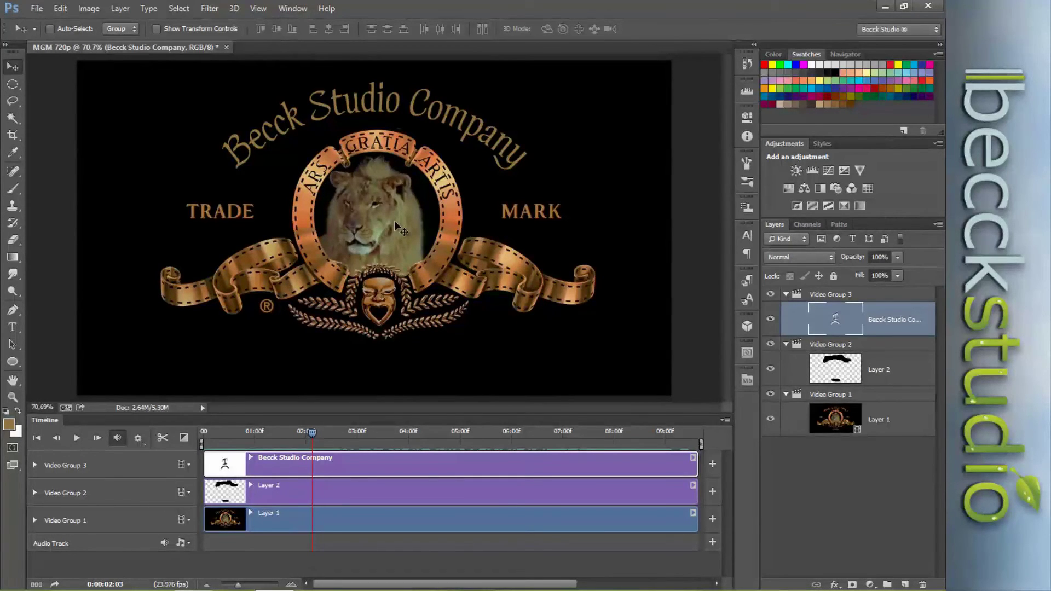
{"action": "key", "text": "Left"}
{"action": "key", "text": "Left"}
{"action": "key", "text": "Left"}
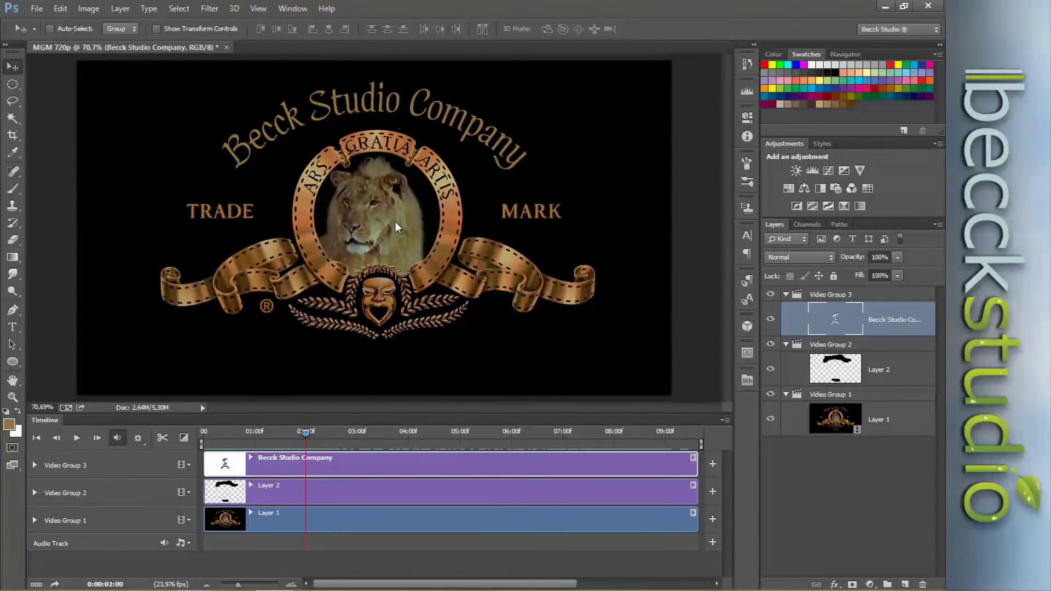
{"action": "key", "text": "Right"}
{"action": "key", "text": "Right"}
{"action": "key", "text": "Right"}
{"action": "key", "text": "Left"}
{"action": "key", "text": "Left"}
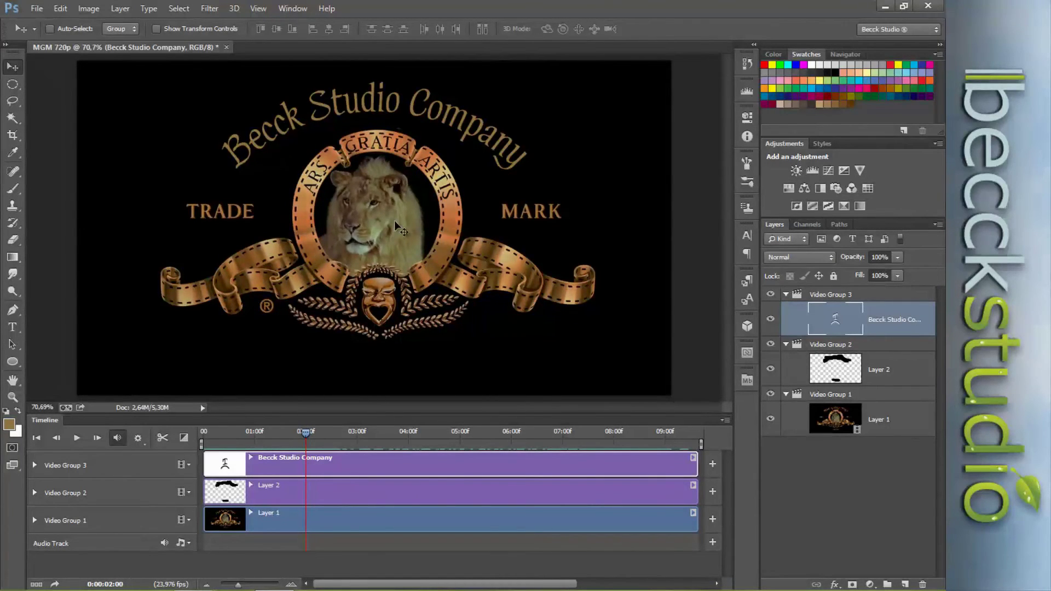
{"action": "key", "text": "Right"}
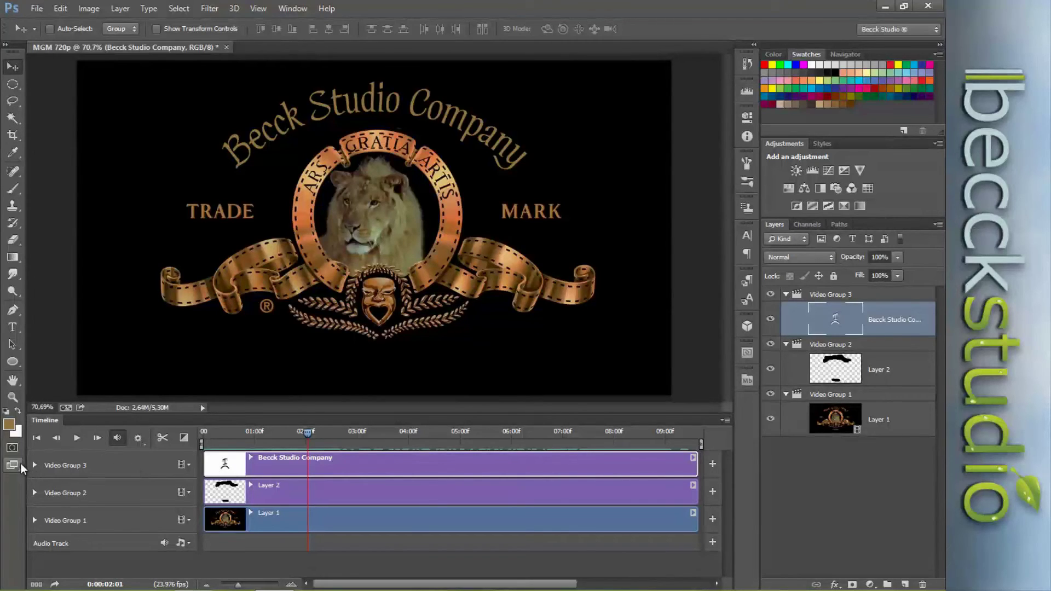
Step: Add a title Opacity keyframe at 2:00 and set 0% opacity at the first frame
{"action": "left_click", "coordinate": [34, 465]}
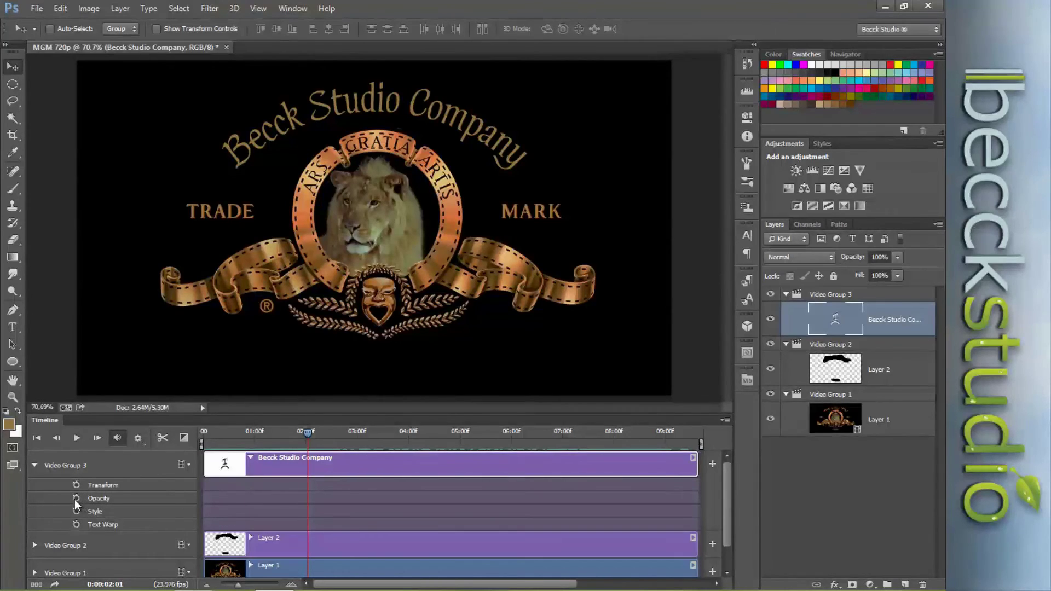
{"action": "left_click", "coordinate": [77, 499]}
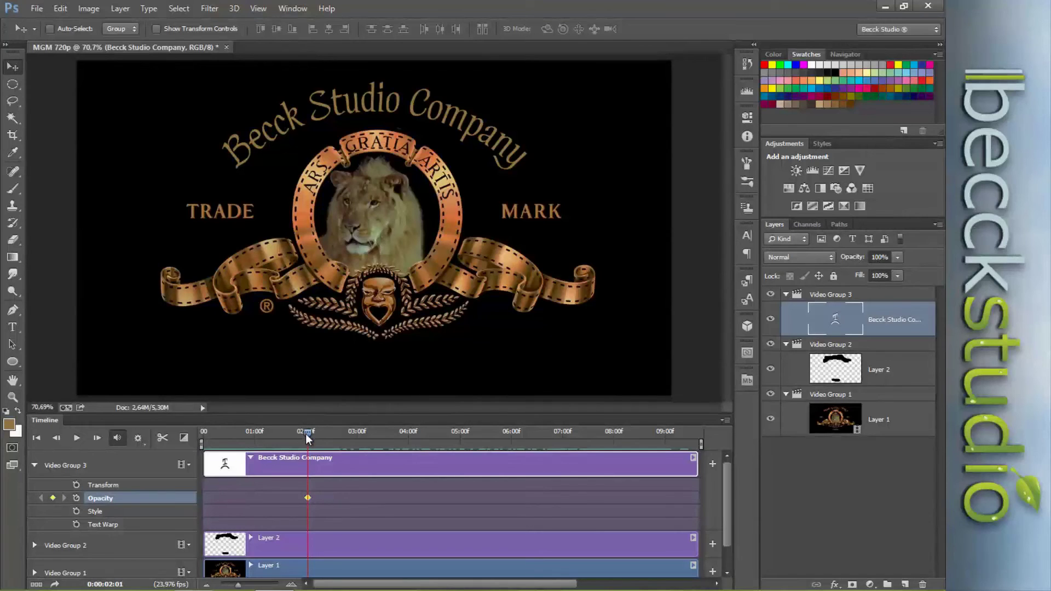
{"action": "left_click_drag", "start_coordinate": [308, 440], "coordinate": [207, 436]}
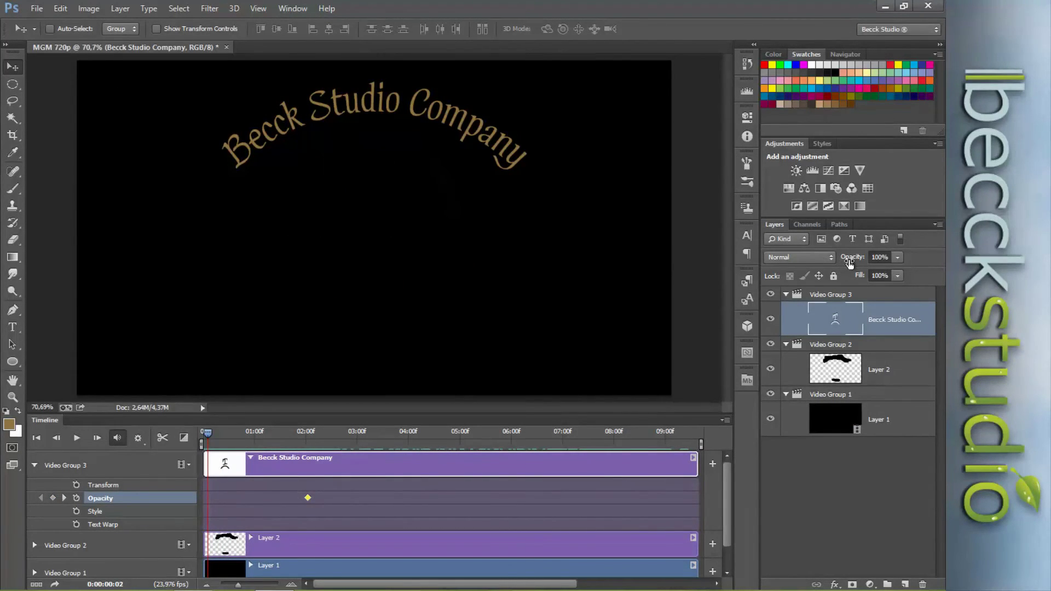
{"action": "left_click_drag", "start_coordinate": [849, 262], "coordinate": [759, 266]}
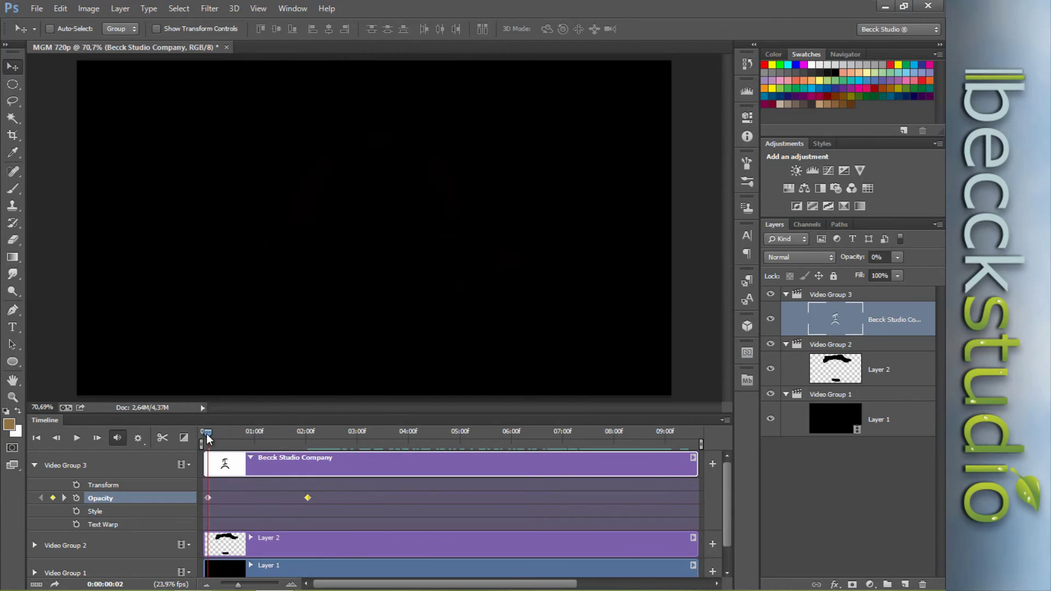
Step: Move the playhead ahead to 00:00:07:15 while previewing the fade-in
{"action": "mouse_move", "coordinate": [206, 436]}
{"action": "left_mouse_down"}
{"action": "mouse_move", "coordinate": [267, 446]}
{"action": "mouse_move", "coordinate": [216, 446]}
{"action": "mouse_move", "coordinate": [300, 452]}
{"action": "mouse_move", "coordinate": [597, 450]}
{"action": "left_mouse_up"}
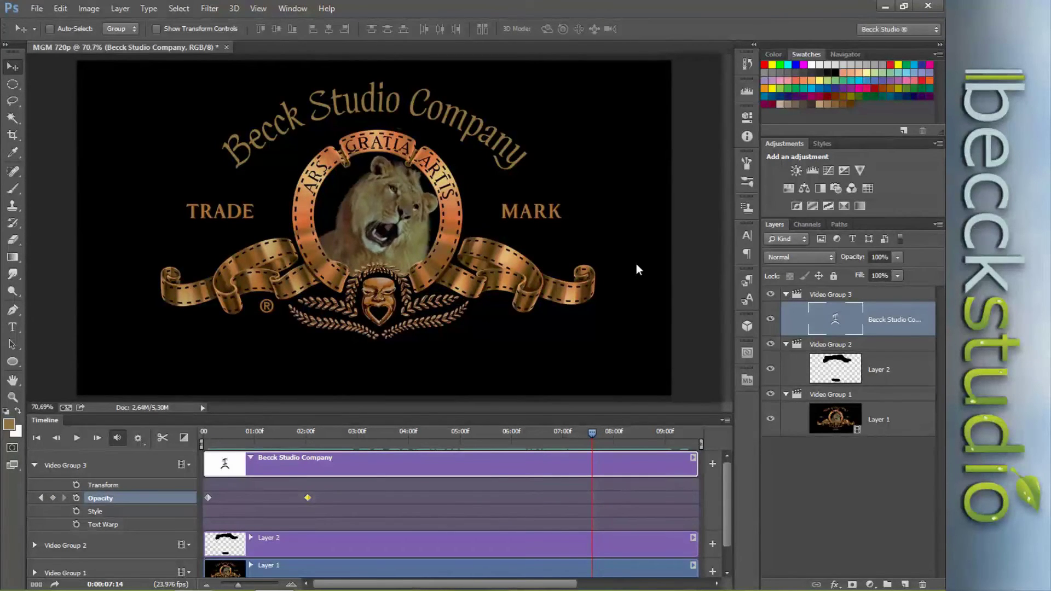
{"action": "key", "text": "Right"}
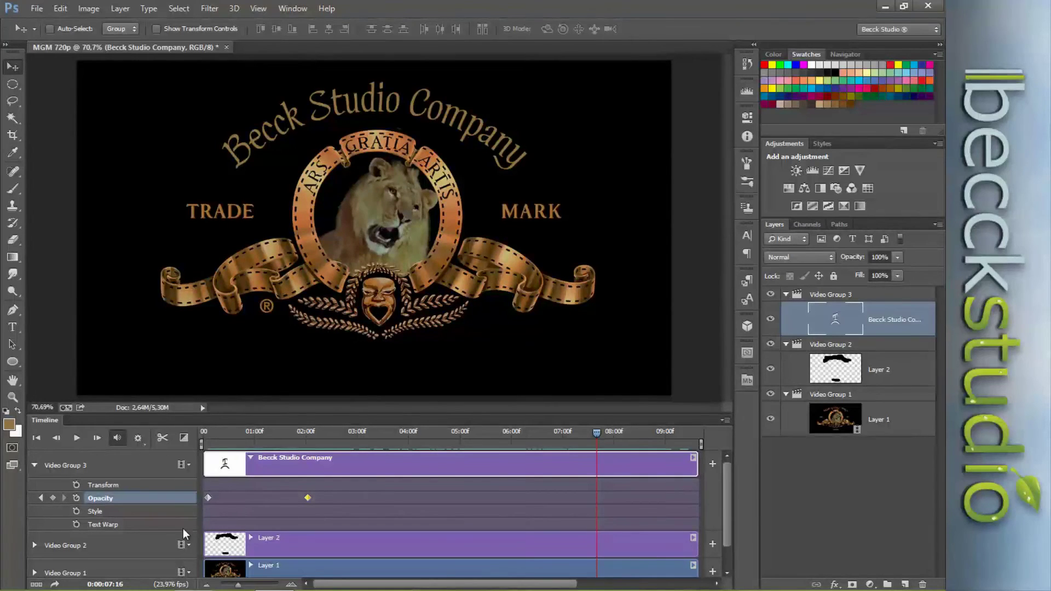
{"action": "key", "text": "Left"}
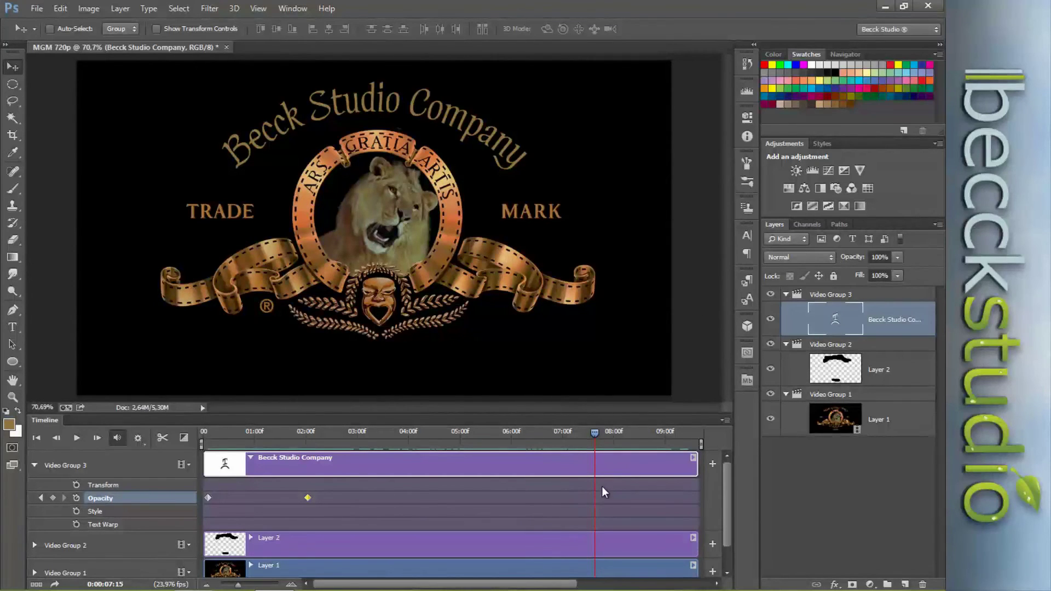
Step: Keyframe the title at 100% opacity at 07:15 and 0% at the clip's end
{"action": "left_click", "coordinate": [851, 261]}
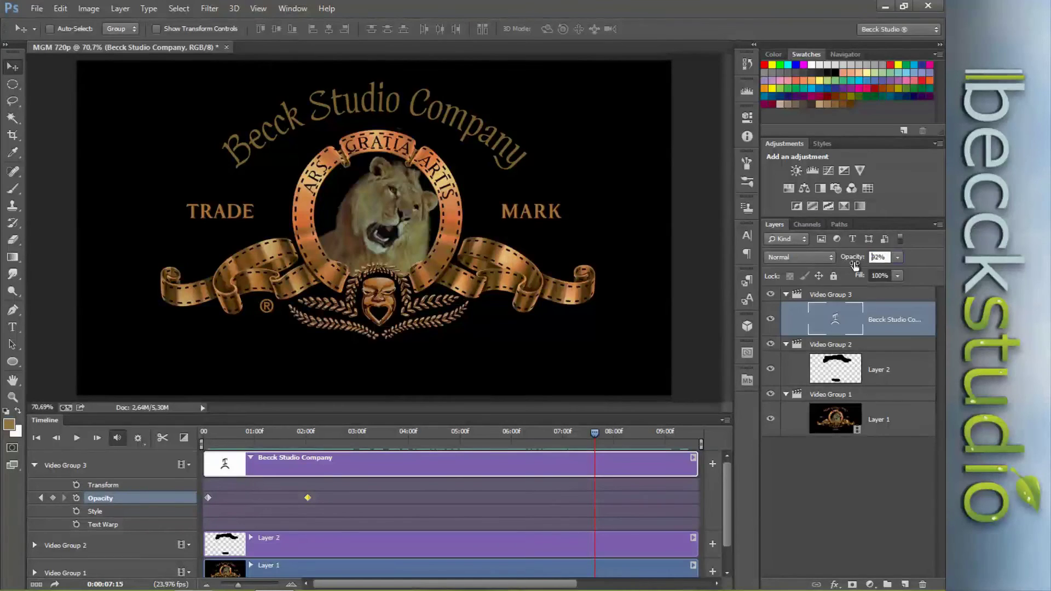
{"action": "type", "text": "100"}
{"action": "key", "text": "Return"}
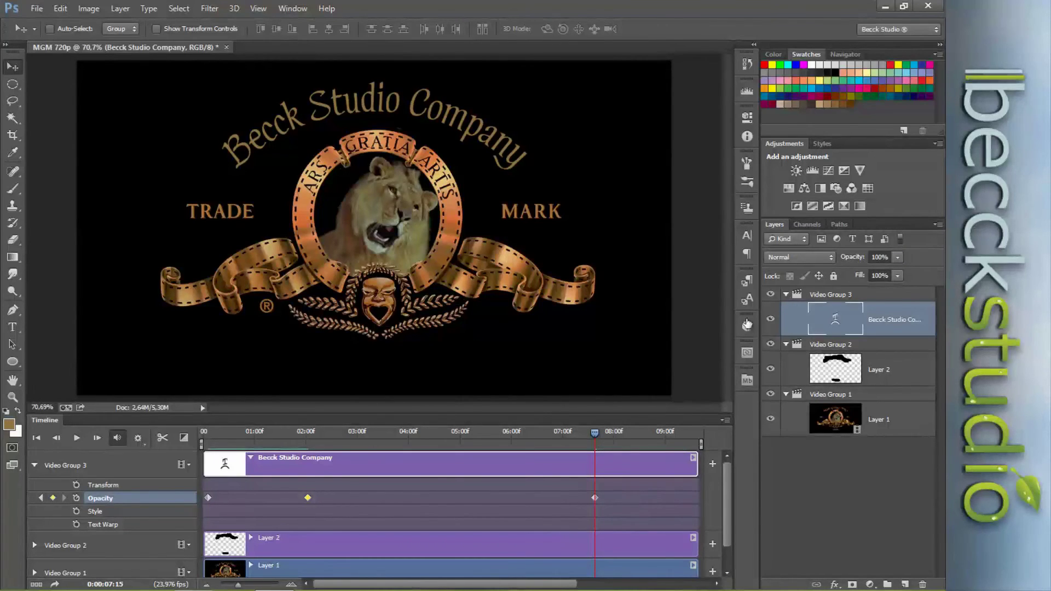
{"action": "left_click_drag", "start_coordinate": [595, 441], "coordinate": [693, 459]}
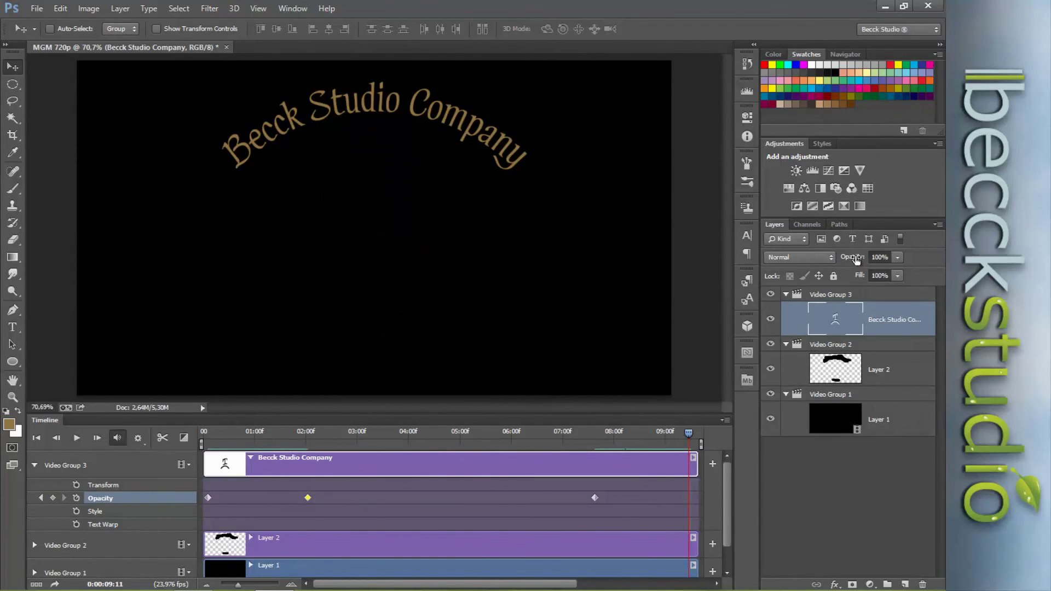
{"action": "left_click_drag", "start_coordinate": [857, 259], "coordinate": [775, 258]}
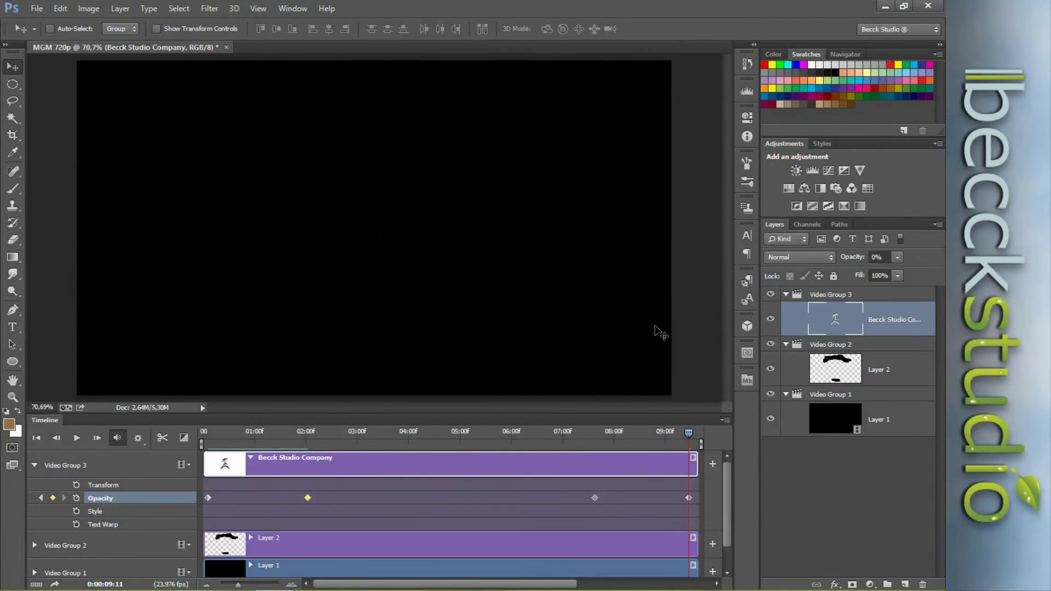
Step: Scrub back through the timeline to preview the title's fade-out and fade-in
{"action": "mouse_move", "coordinate": [689, 436]}
{"action": "left_mouse_down"}
{"action": "mouse_move", "coordinate": [530, 438]}
{"action": "mouse_move", "coordinate": [539, 435]}
{"action": "left_mouse_up"}
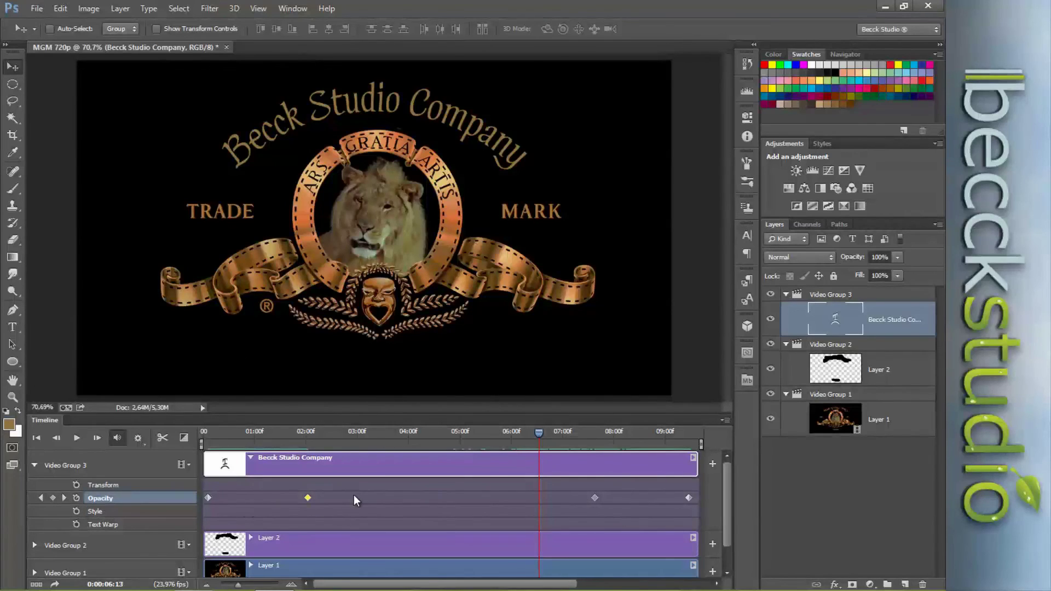
{"action": "left_click_drag", "start_coordinate": [538, 445], "coordinate": [186, 438]}
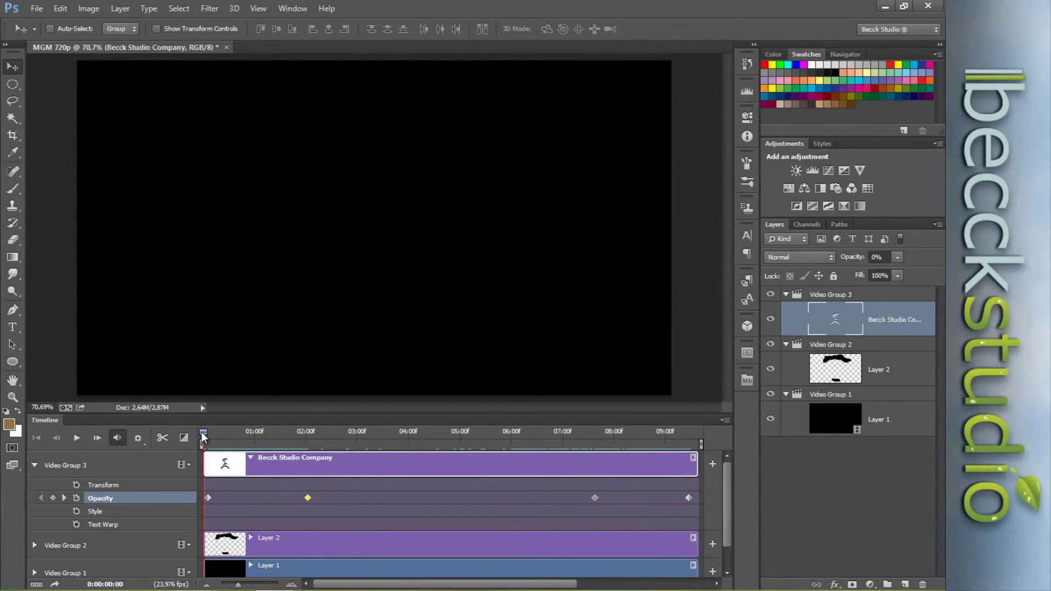
{"action": "left_click_drag", "start_coordinate": [202, 436], "coordinate": [252, 433]}
{"action": "left_click", "coordinate": [37, 8]}
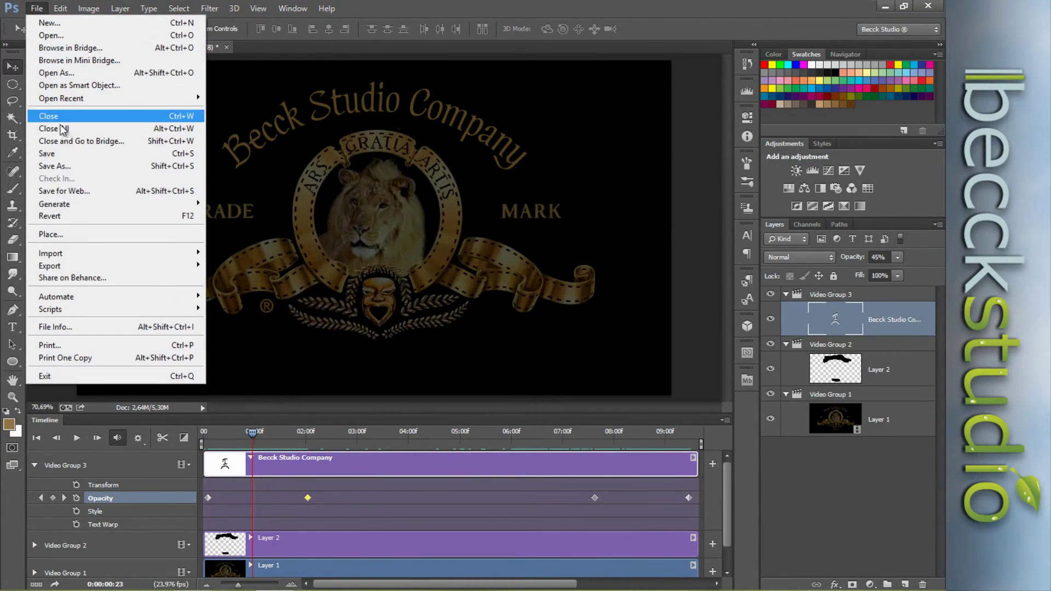
{"action": "mouse_move", "coordinate": [50, 264]}
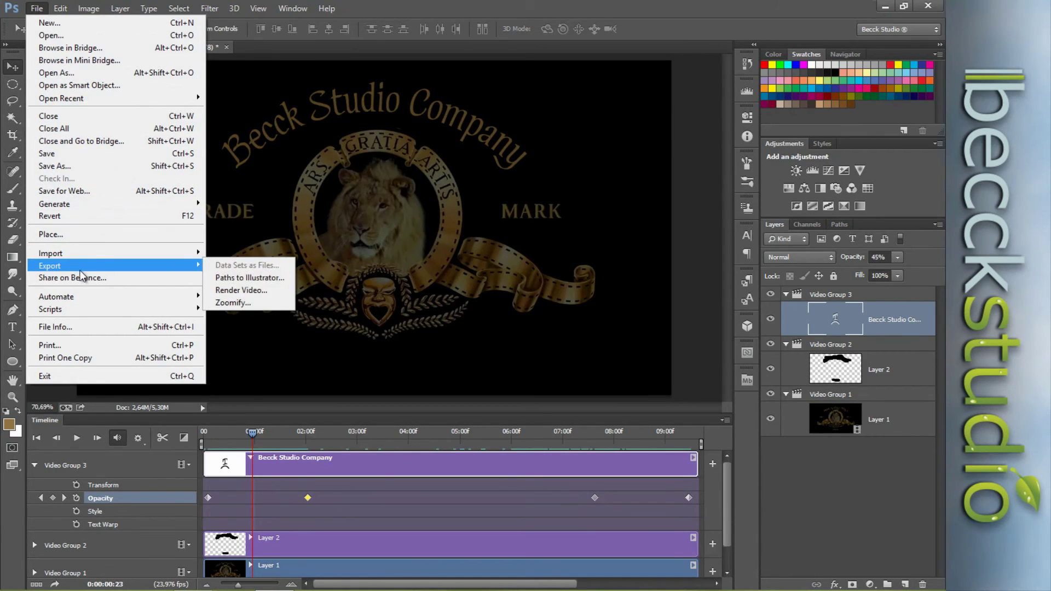
Step: Start Render Video and save 'MGM 720p' to a Video subfolder on the Desktop
{"action": "left_click", "coordinate": [268, 296]}
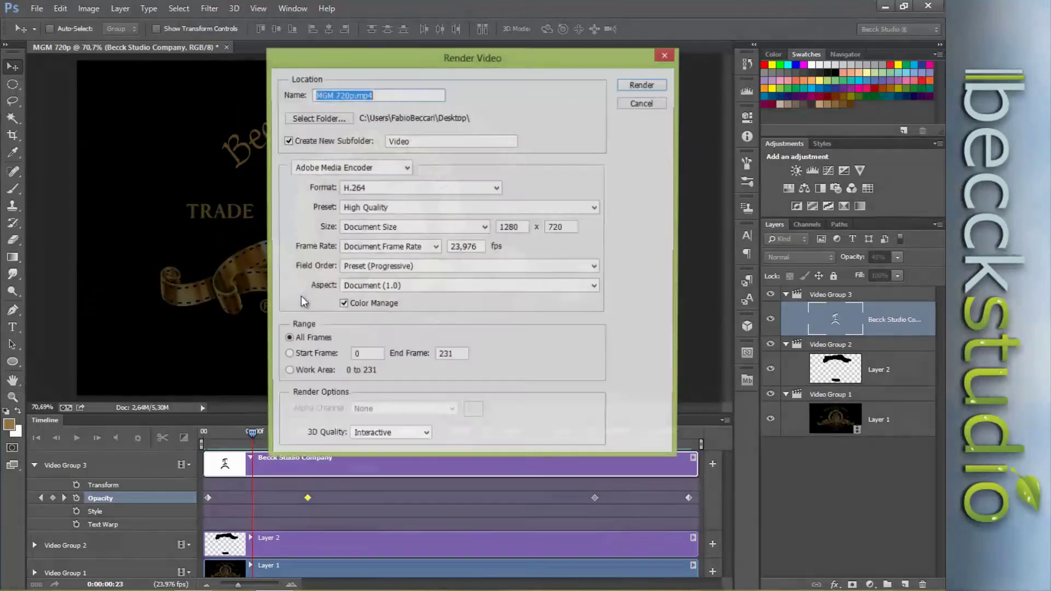
{"action": "left_click_drag", "start_coordinate": [515, 61], "coordinate": [504, 113]}
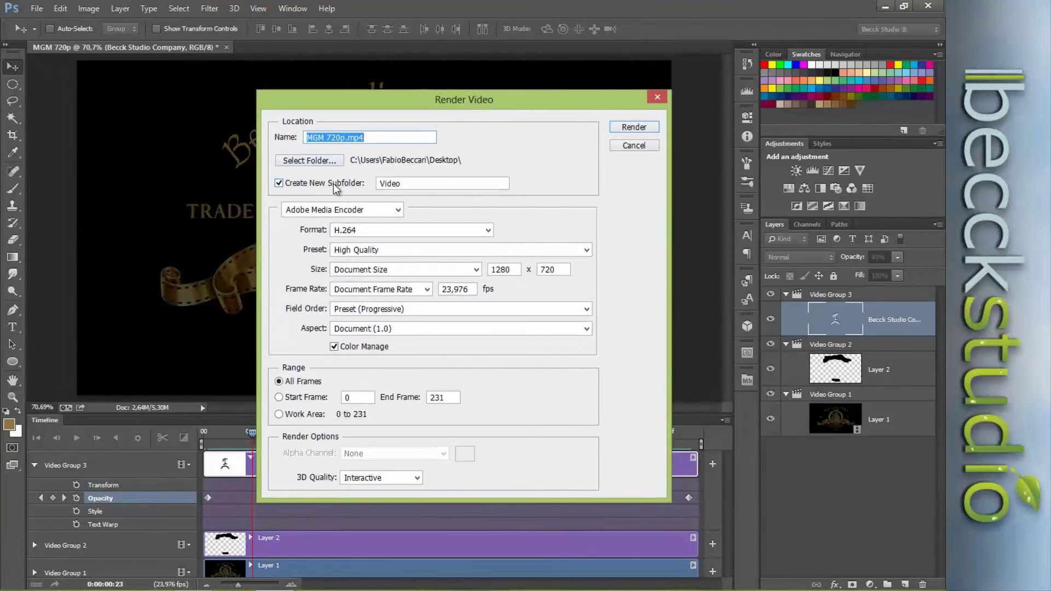
{"action": "left_click", "coordinate": [308, 162]}
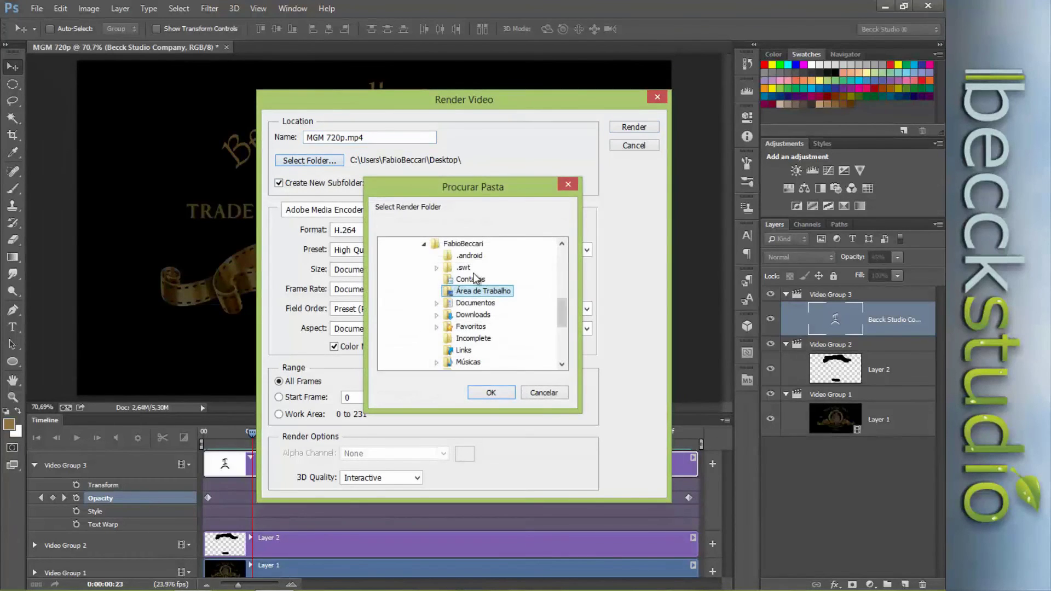
{"action": "left_click", "coordinate": [489, 392]}
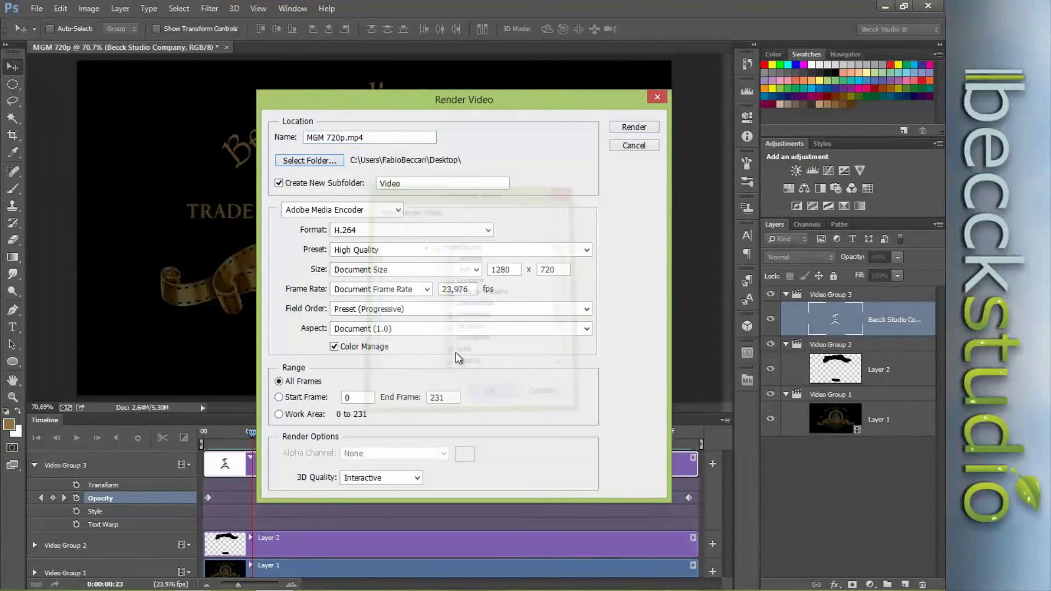
Step: Render as H.264 High Quality via Adobe Media Encoder, then minimise Photoshop
{"action": "left_click", "coordinate": [488, 230]}
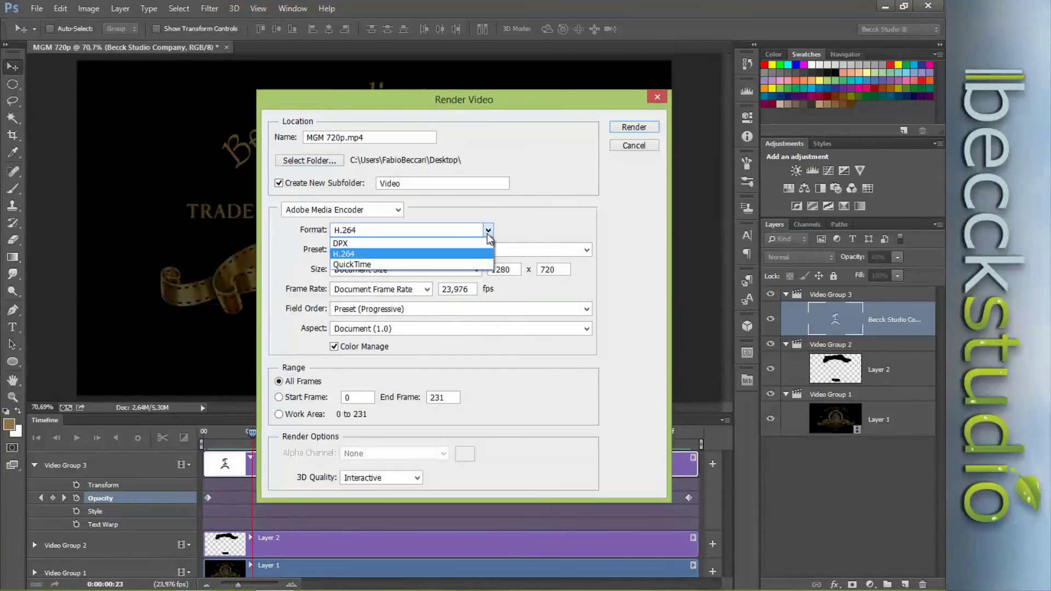
{"action": "left_click", "coordinate": [488, 232]}
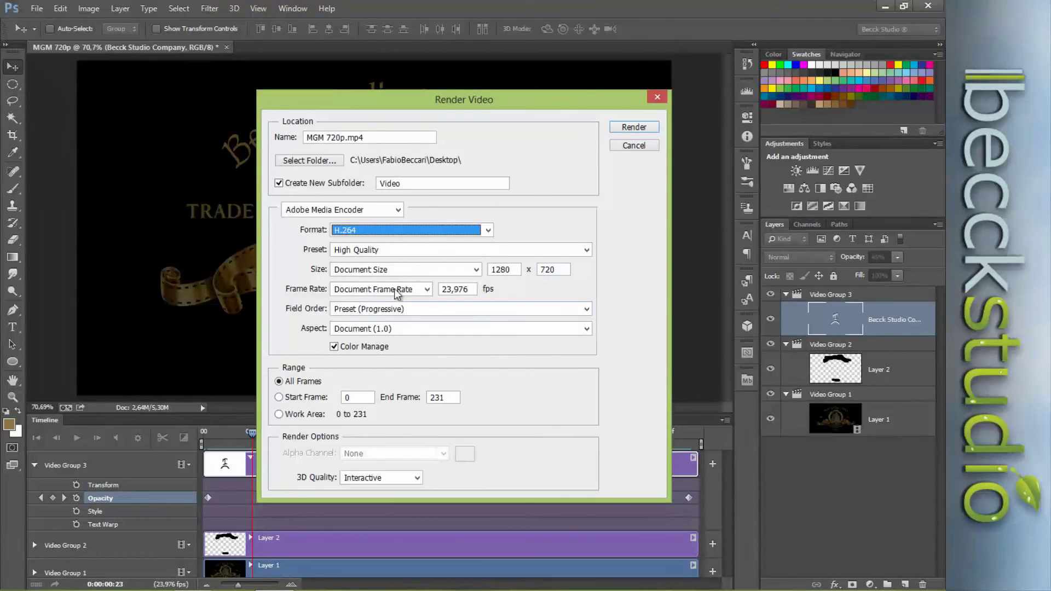
{"action": "left_click", "coordinate": [398, 210]}
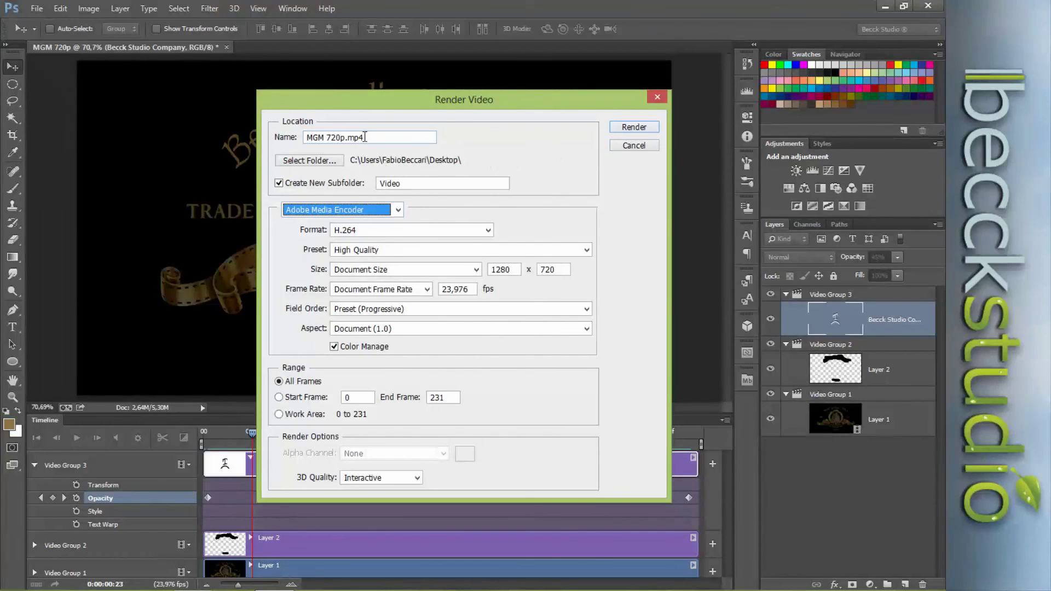
{"action": "left_click", "coordinate": [622, 131]}
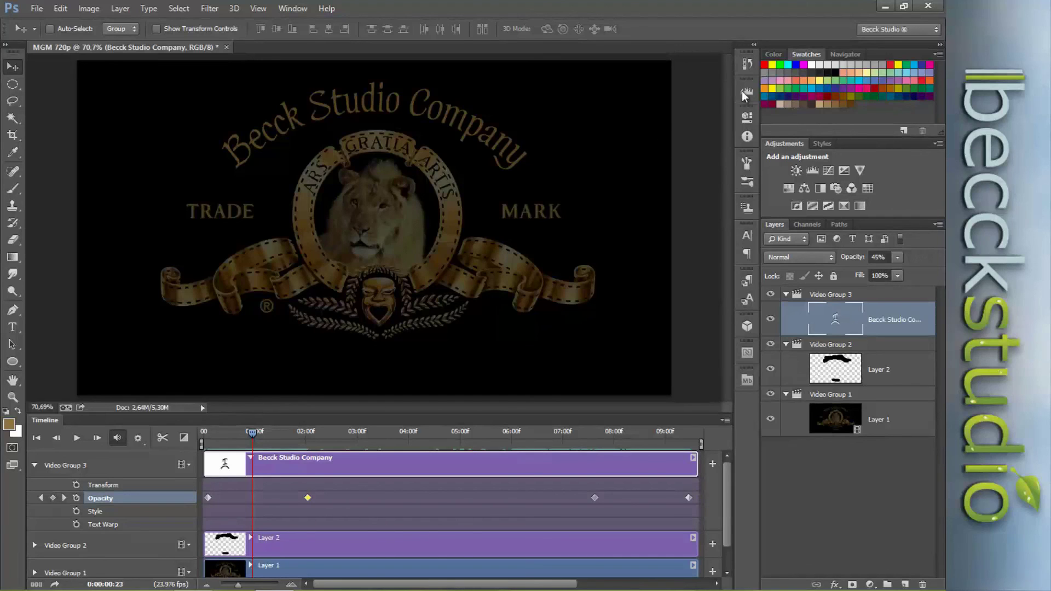
{"action": "left_click", "coordinate": [887, 7]}
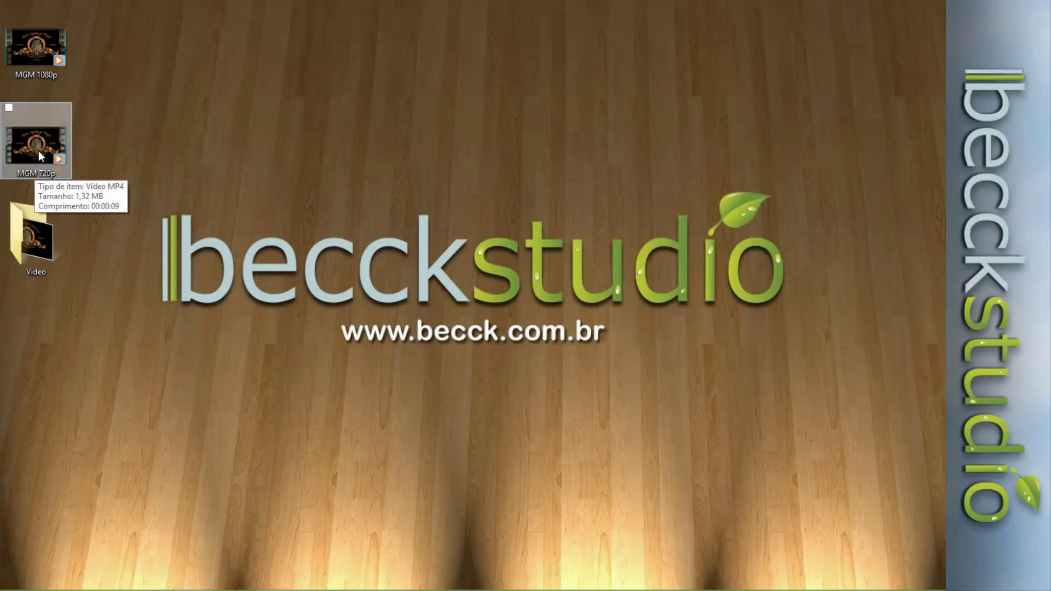
Step: Open the desktop Video folder with extra-large icons and play MGM 720p full screen
{"action": "left_click_drag", "start_coordinate": [104, 57], "coordinate": [113, 85]}
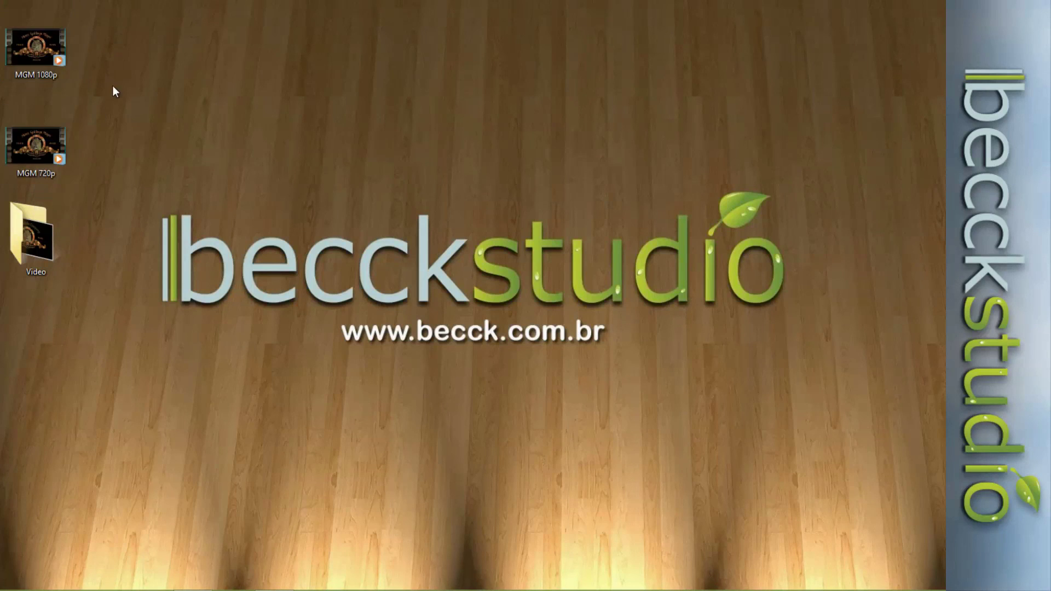
{"action": "double_click", "coordinate": [43, 240]}
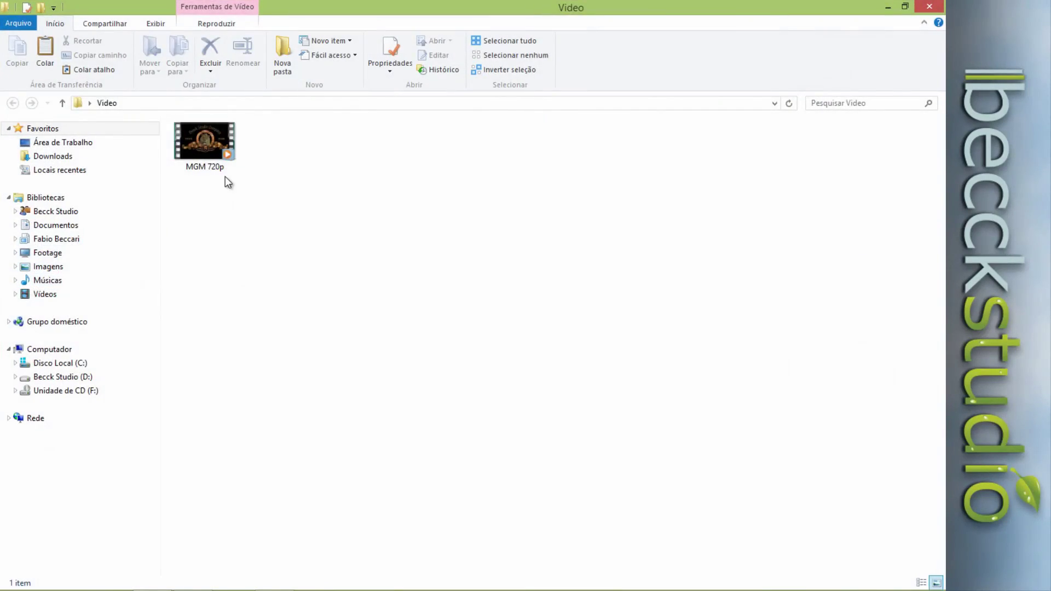
{"action": "right_click", "coordinate": [344, 304]}
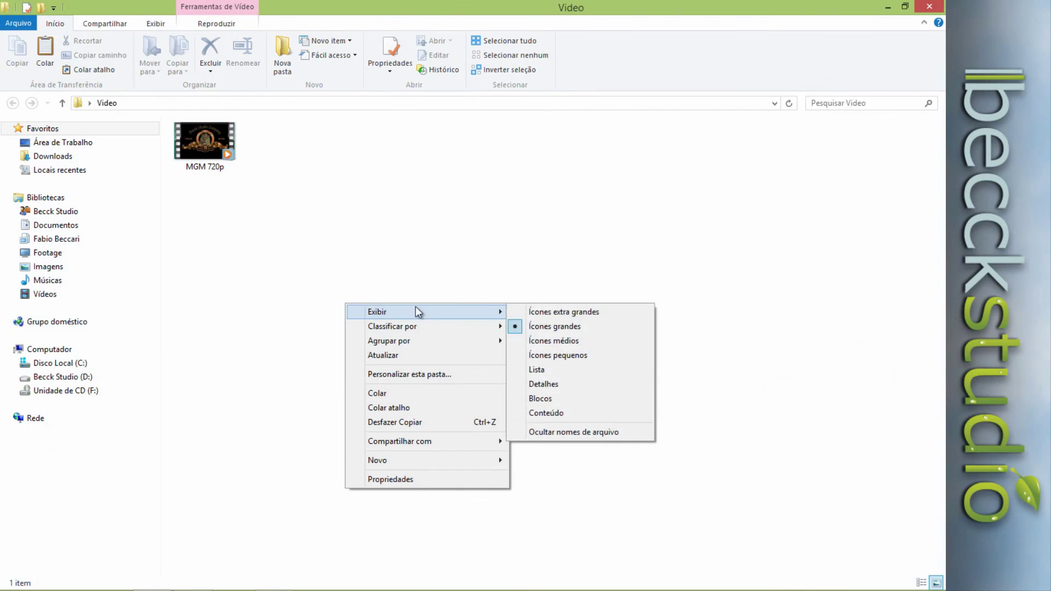
{"action": "left_click", "coordinate": [544, 313]}
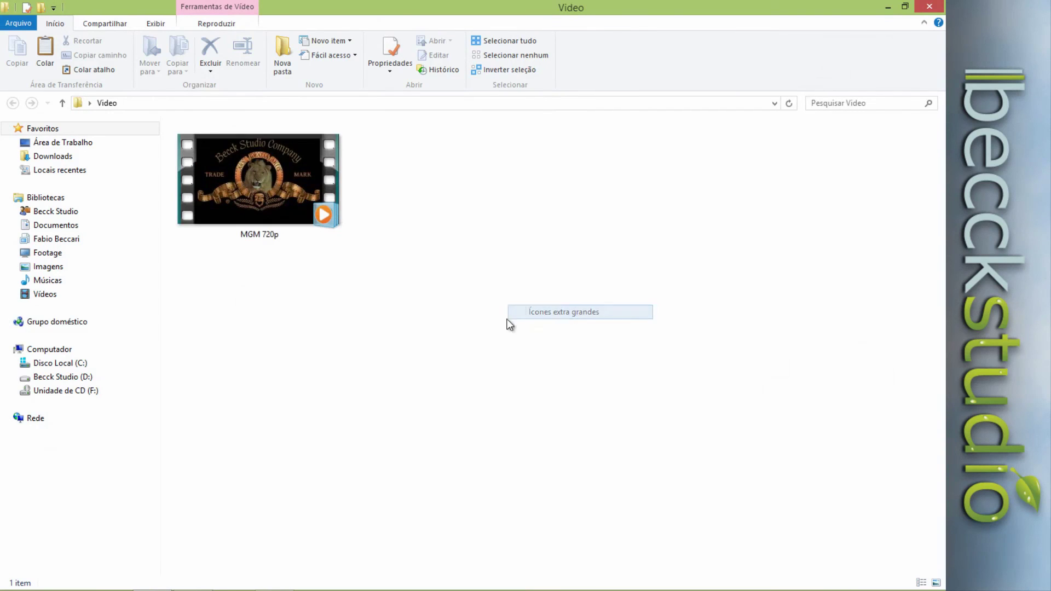
{"action": "double_click", "coordinate": [295, 217]}
{"action": "double_click", "coordinate": [331, 295]}
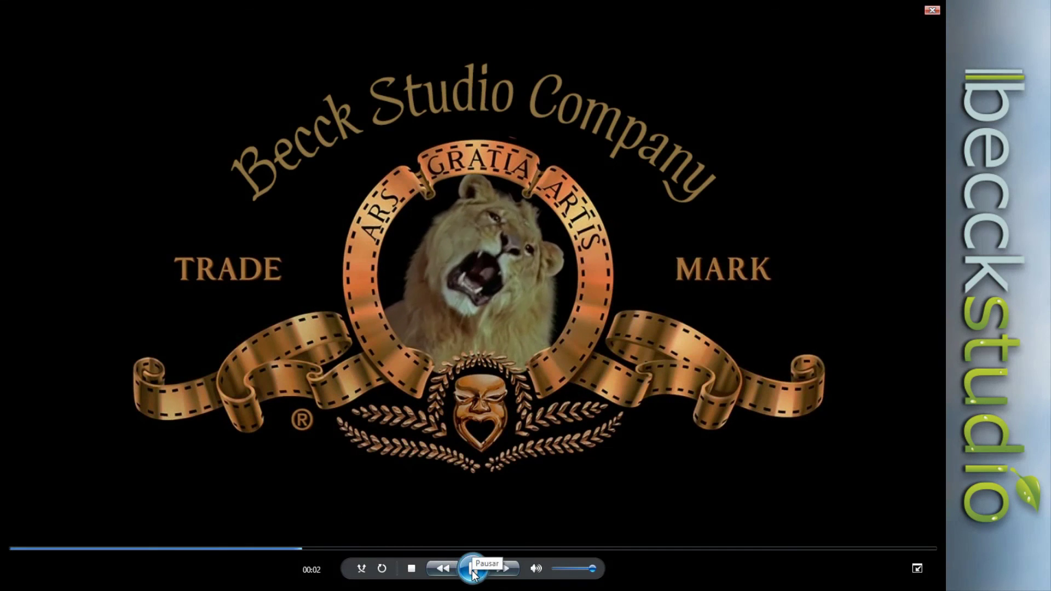
Step: Replay MGM 720p from the start, exit full screen, and nudge the player window
{"action": "left_click", "coordinate": [411, 568]}
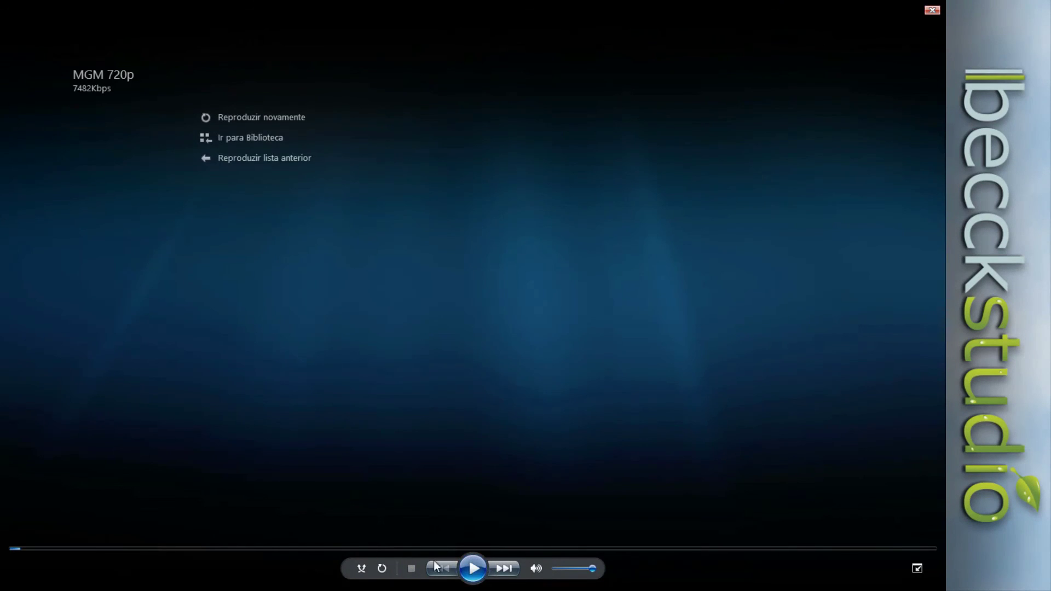
{"action": "left_click", "coordinate": [258, 117]}
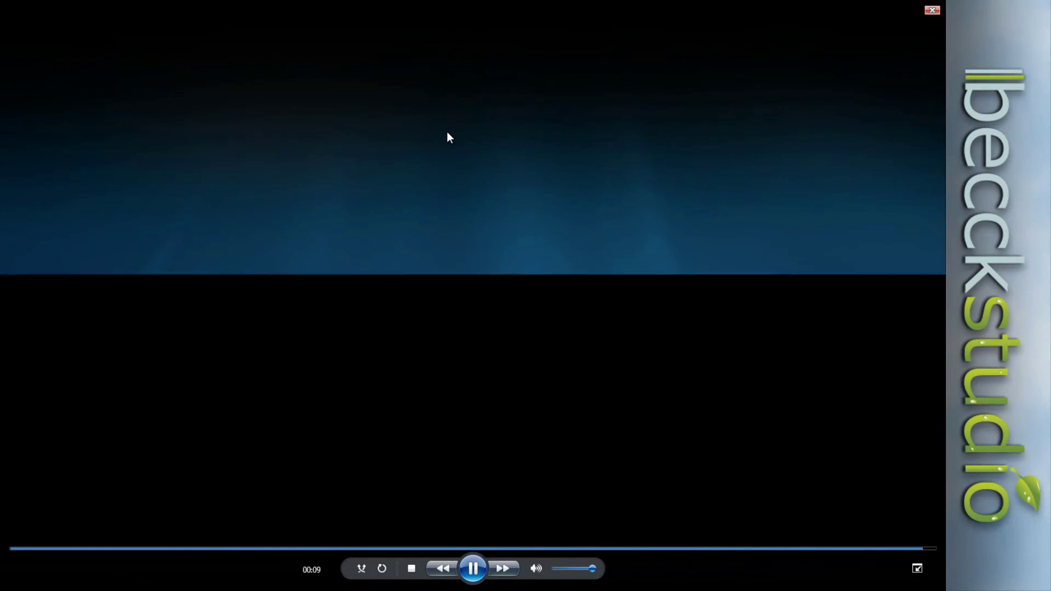
{"action": "key", "text": "Escape"}
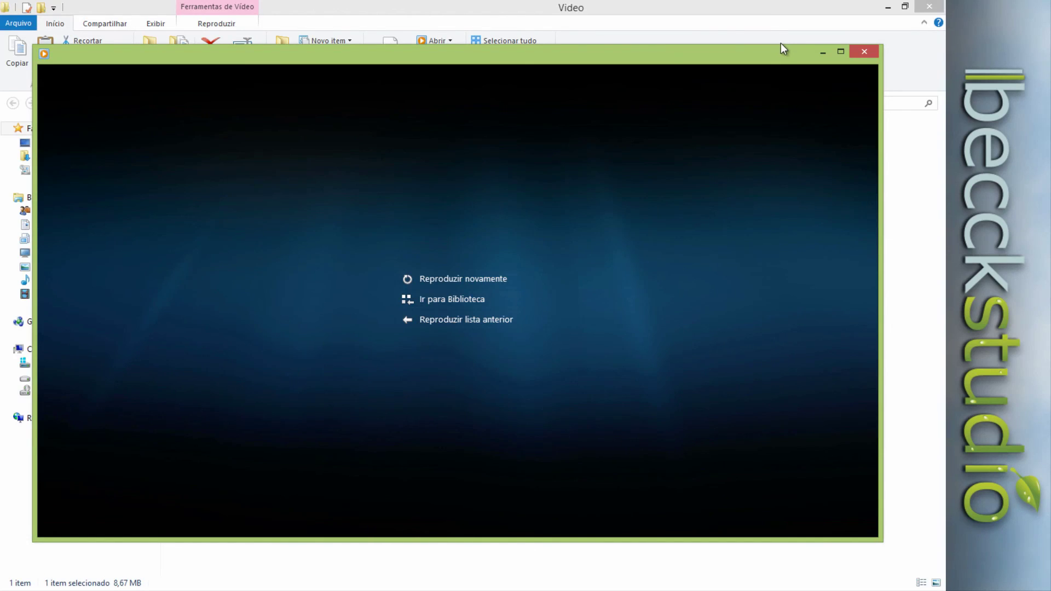
{"action": "mouse_move", "coordinate": [796, 62]}
{"action": "left_mouse_down"}
{"action": "mouse_move", "coordinate": [804, 70]}
{"action": "mouse_move", "coordinate": [784, 54]}
{"action": "left_mouse_up"}
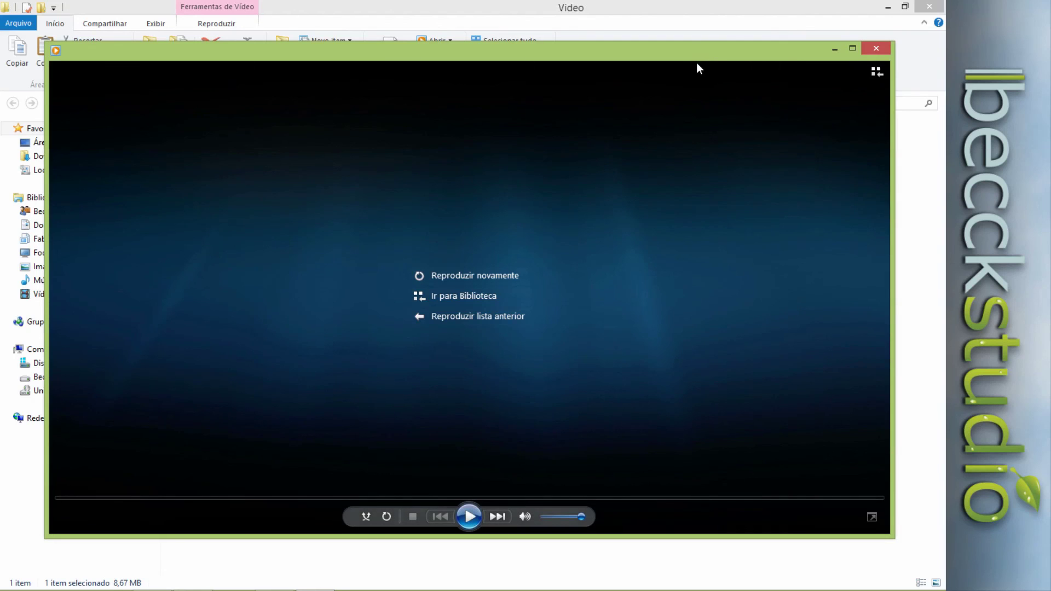